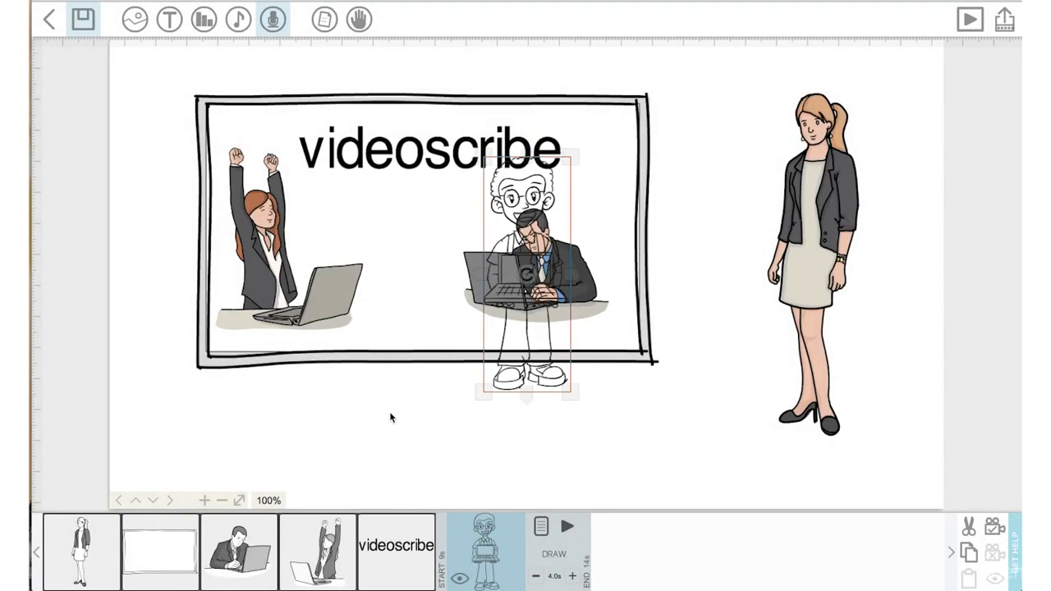
Move the boy with the laptop onto empty canvas beyond the woman and set his camera to that canvas position
left_click(118, 500)
left_click_drag(223, 275, 622, 318)
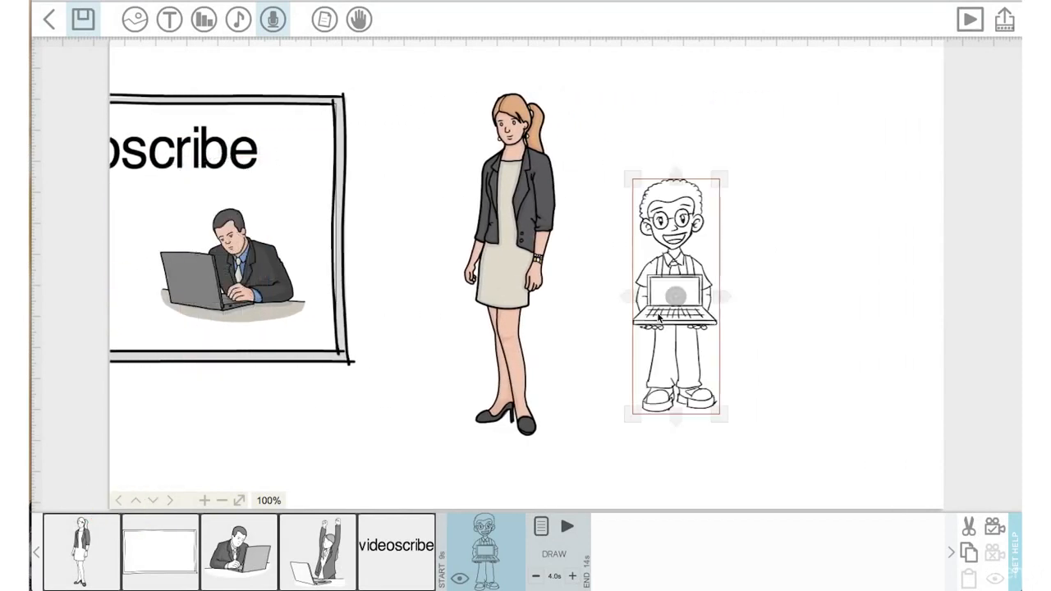
left_click(118, 500)
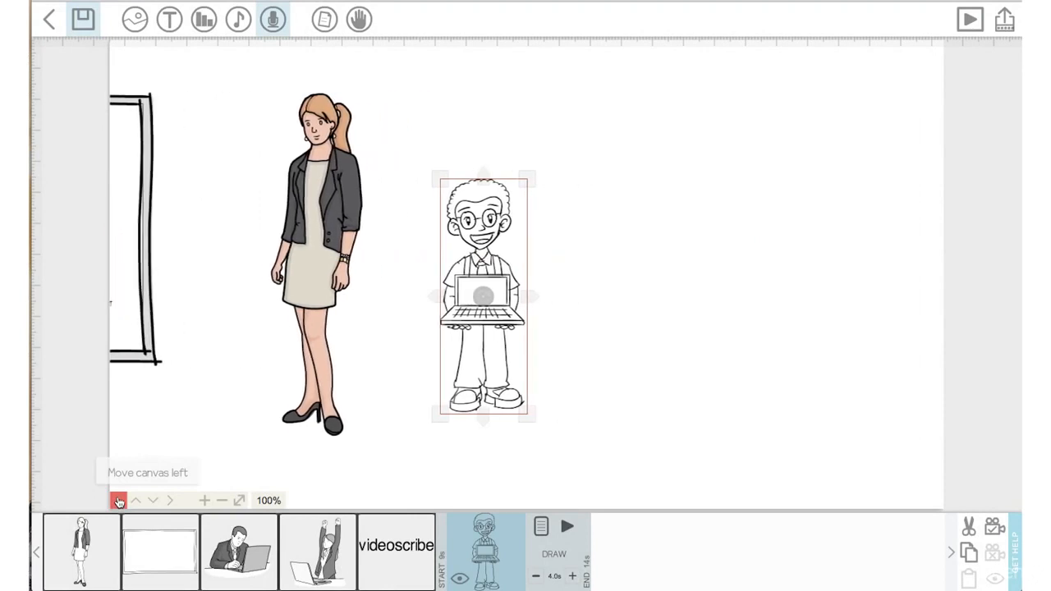
left_click_drag(207, 283, 785, 252)
left_click(119, 501)
left_click(119, 501)
left_click(119, 501)
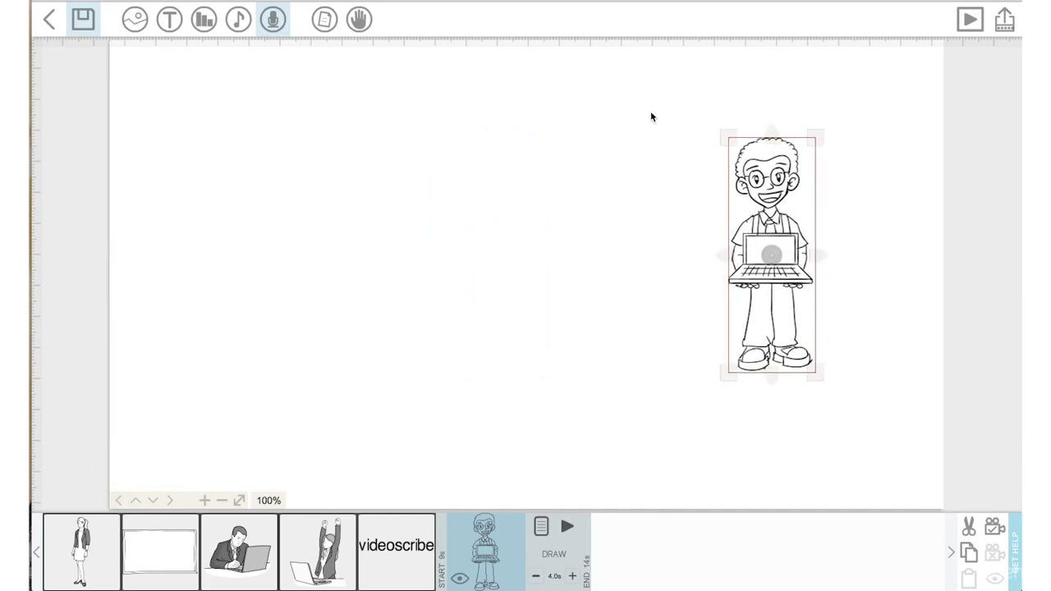
left_click(995, 526)
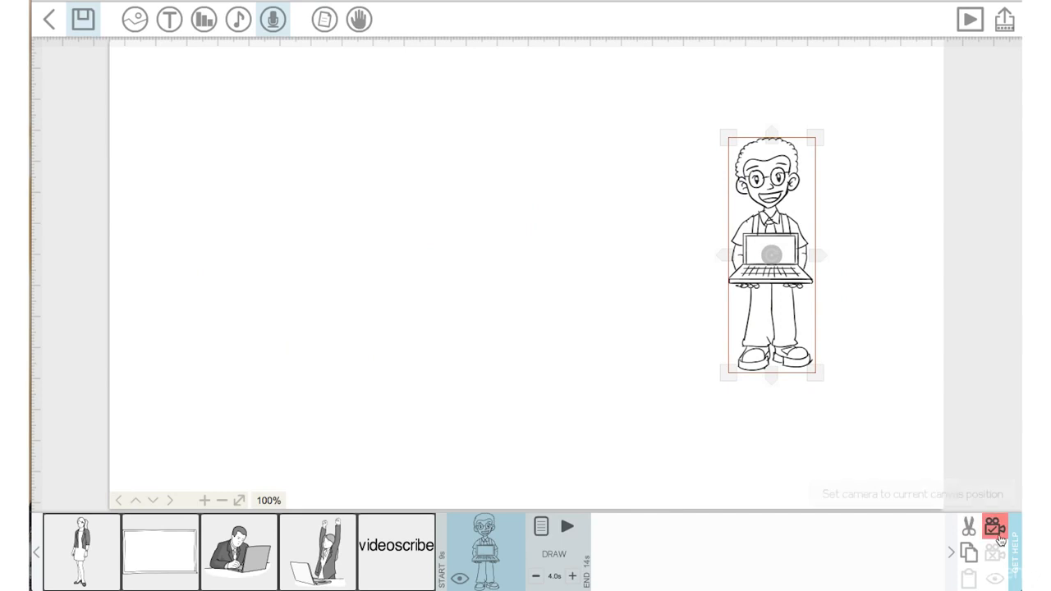
Search the image library for "student" and add the drawing of the boy scratching his head
left_click(135, 19)
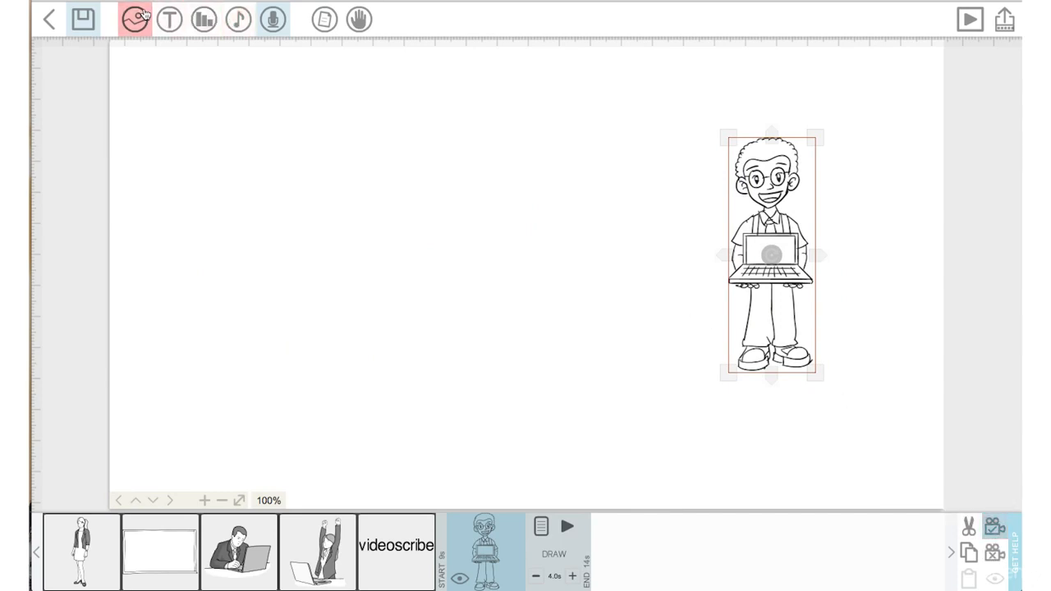
type("studn")
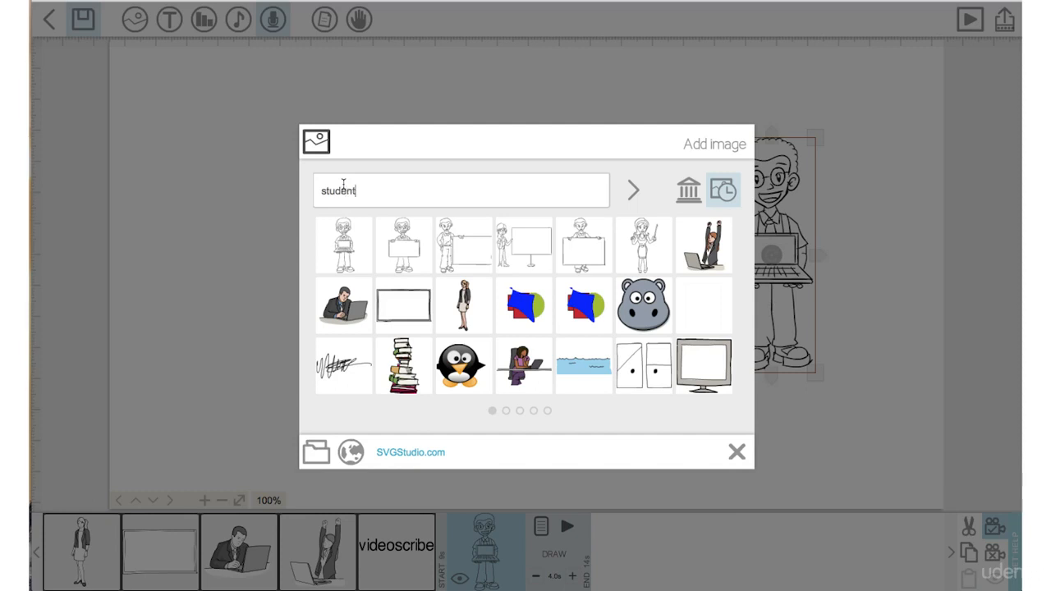
key("Return")
left_click(532, 355)
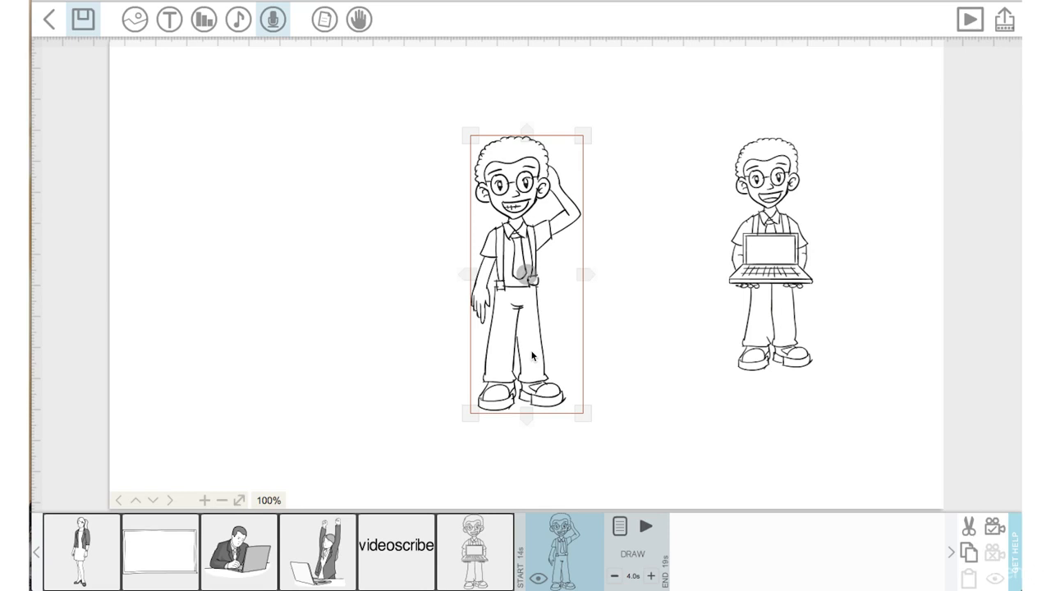
Enlarge the head-scratching boy, place him well to the left of the laptop boy, and set his camera to the current view
left_click_drag(532, 355, 215, 179)
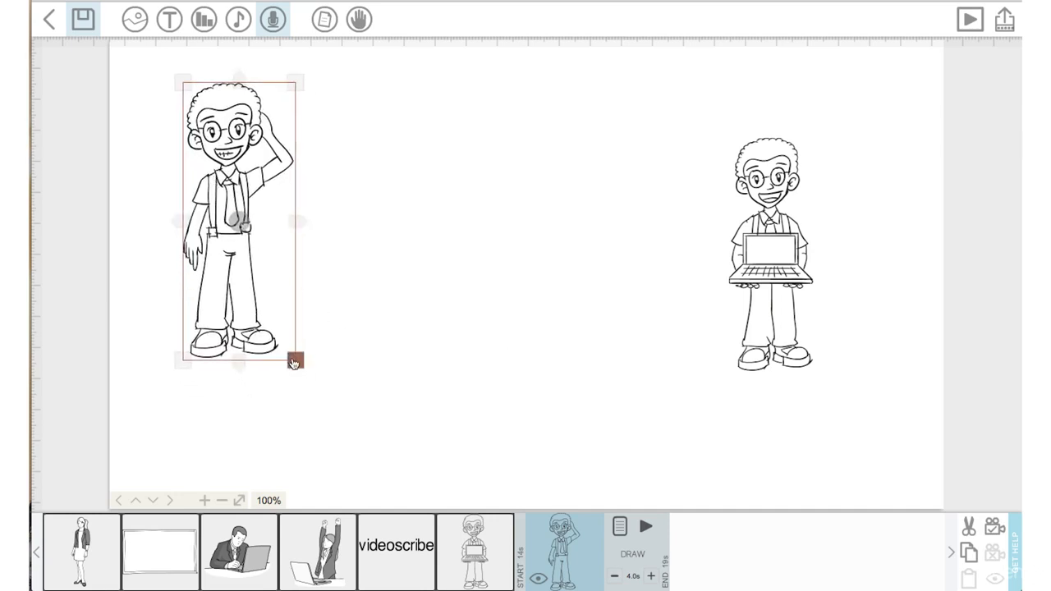
left_click_drag(296, 359, 365, 417)
left_click_drag(217, 299, 273, 348)
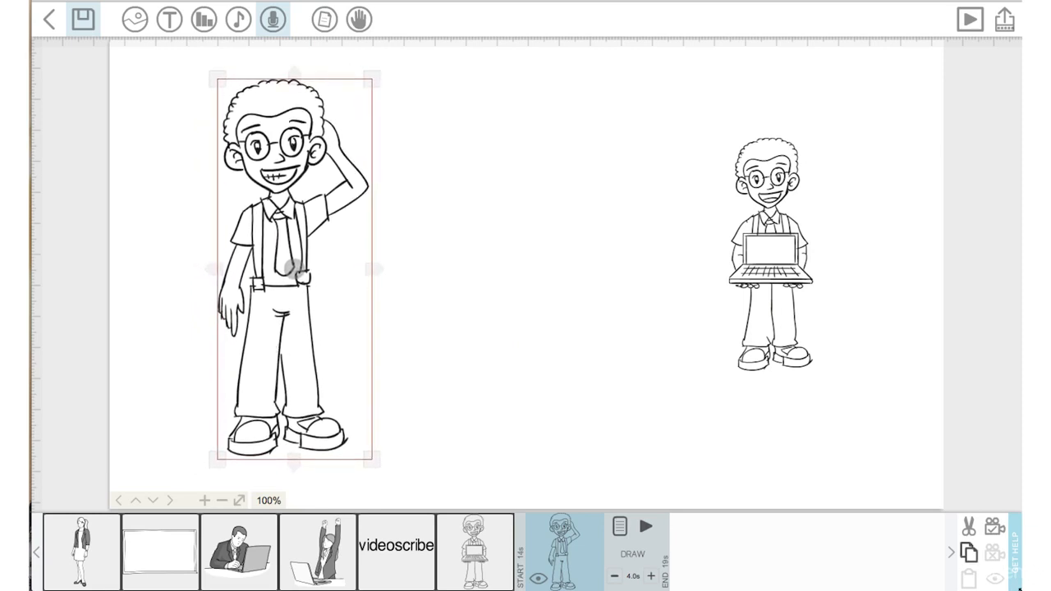
left_click(992, 530)
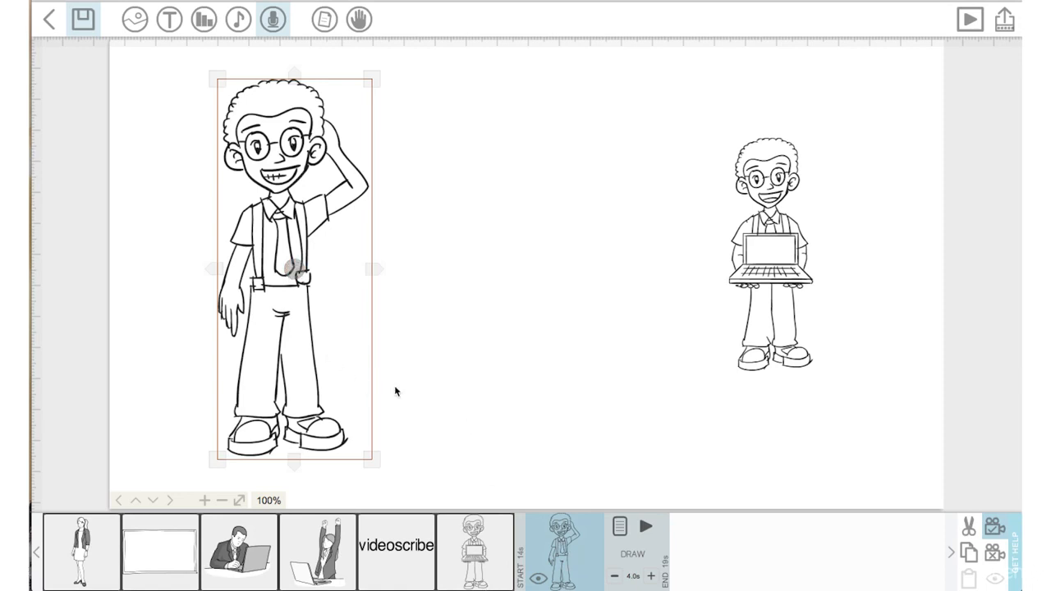
Reorder the head-scratching boy before the laptop boy in the timeline and set his draw time to 2.0 s
left_click_drag(562, 544, 482, 542)
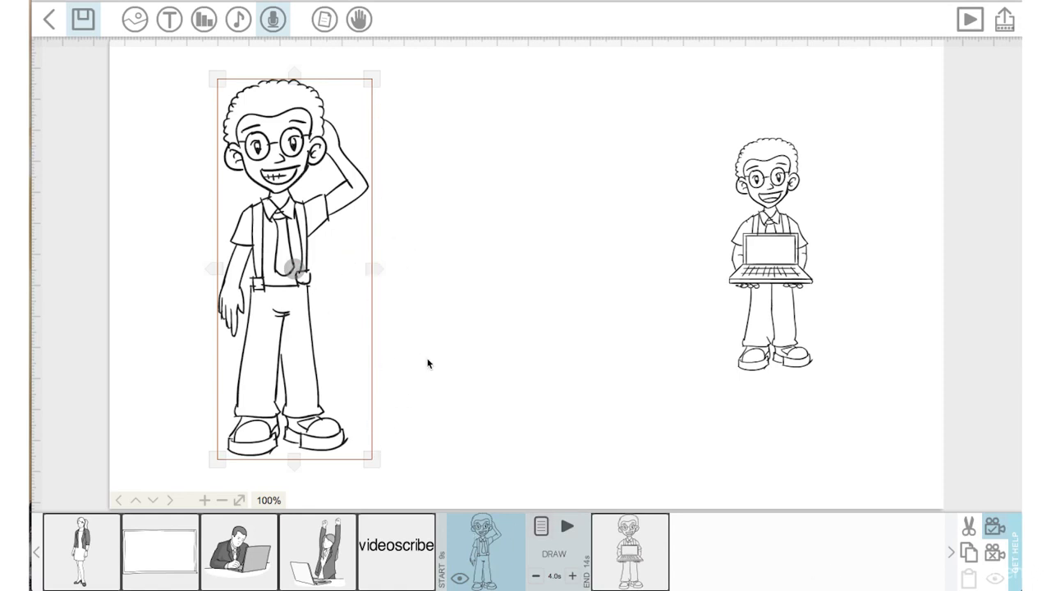
left_click(536, 576)
left_click(535, 577)
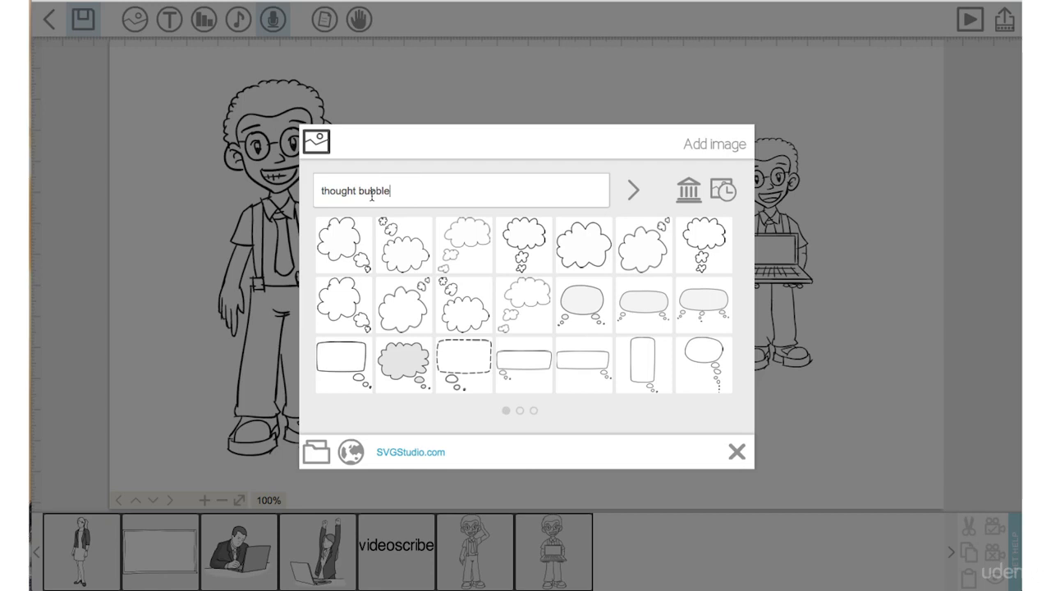
Add a cloud-shaped "thought bubble" image, shrink it, and place it above and left of the head-scratching boy
left_click(348, 242)
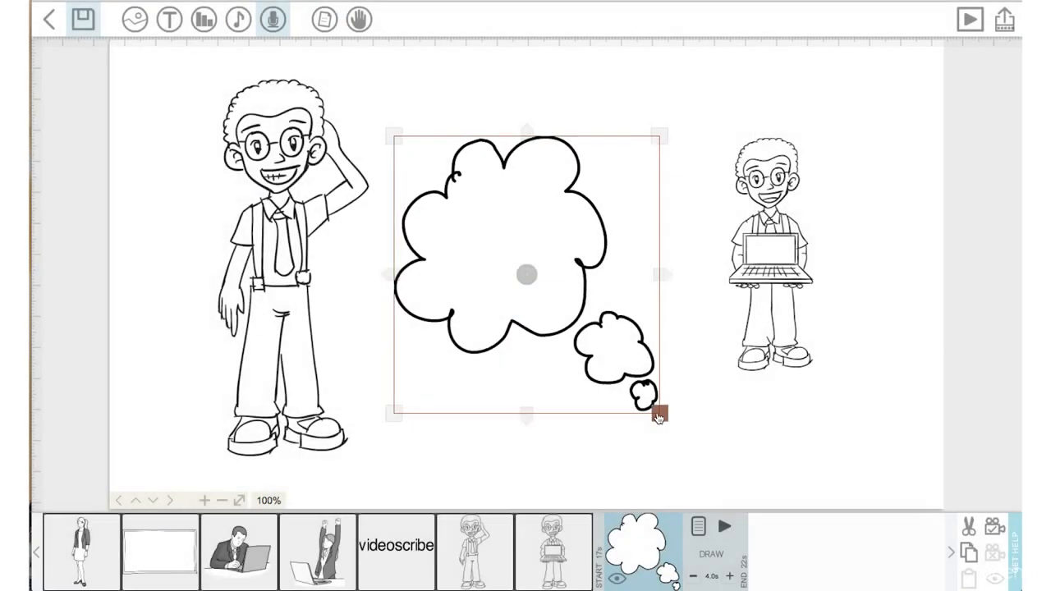
left_click_drag(641, 410, 563, 329)
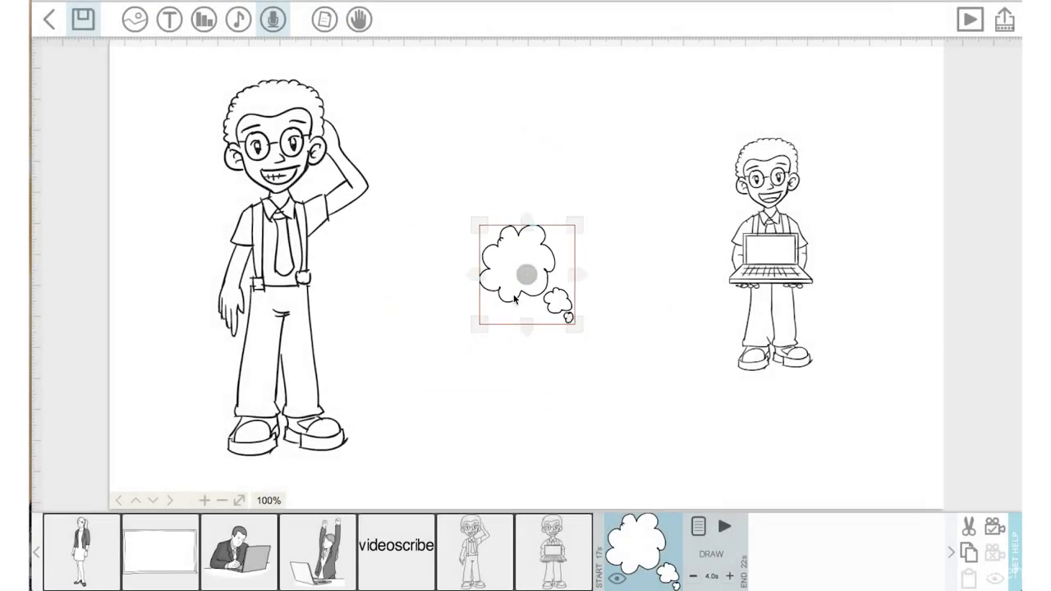
left_click_drag(513, 296, 154, 139)
Shrink the head-scratching boy, shift him right and down to make room for the bubble, and set his camera again
left_click(262, 380)
left_click_drag(262, 380, 374, 377)
left_click_drag(484, 471, 444, 426)
left_click_drag(378, 375, 373, 410)
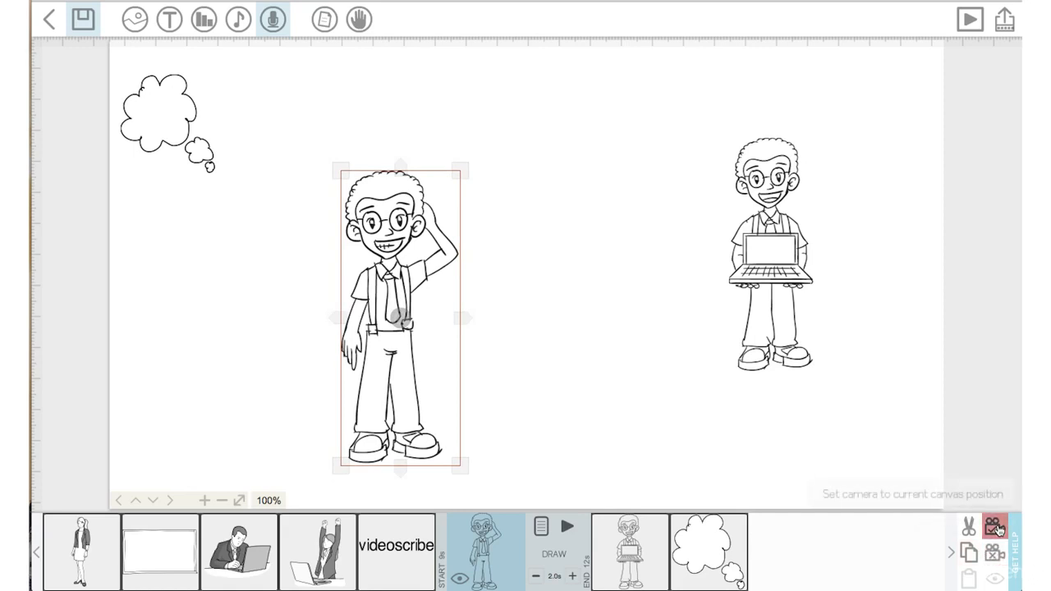
Move the thought bubble beside the boy's head, enlarge it slightly, and rotate it to about -28° so its trail points at him
left_click(197, 141)
left_click_drag(165, 145, 275, 165)
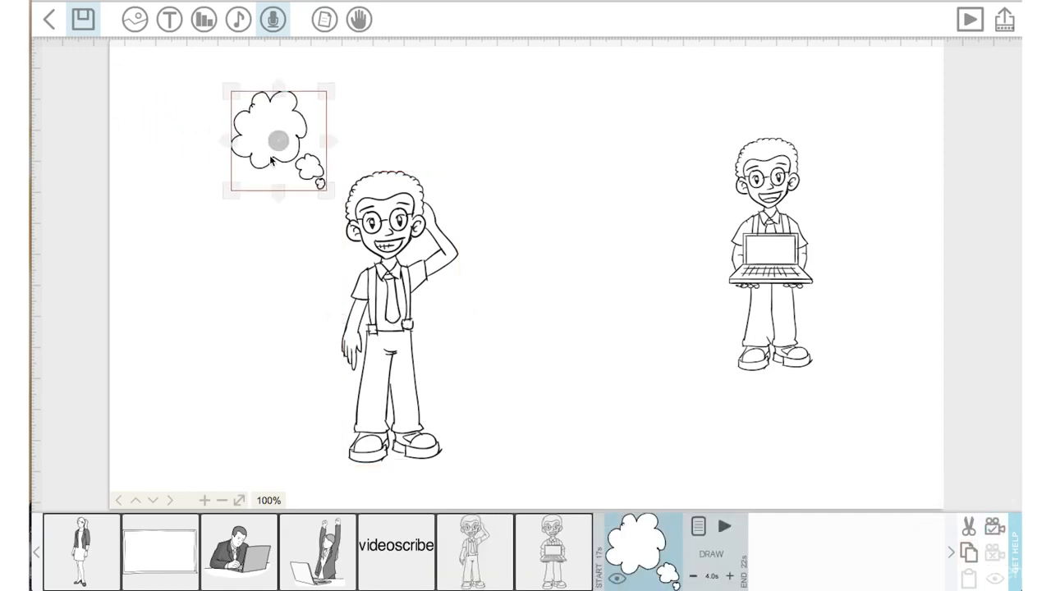
left_click(235, 203)
left_click(235, 206)
left_click_drag(245, 166, 231, 193)
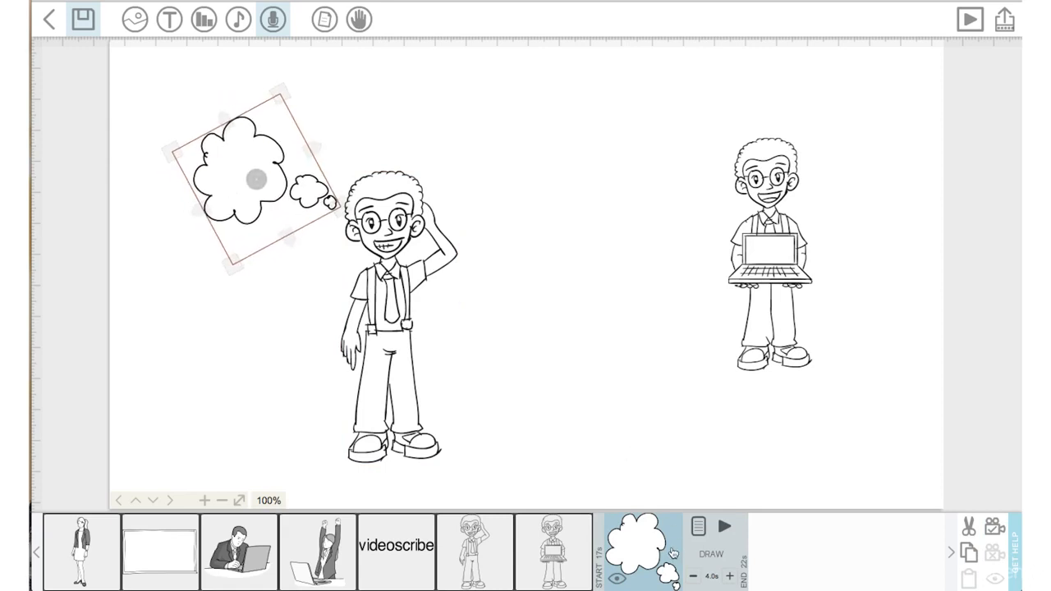
Reorder the thought bubble before the laptop boy in the timeline, with a 1.0 s draw time and its camera set
left_click_drag(655, 553, 559, 541)
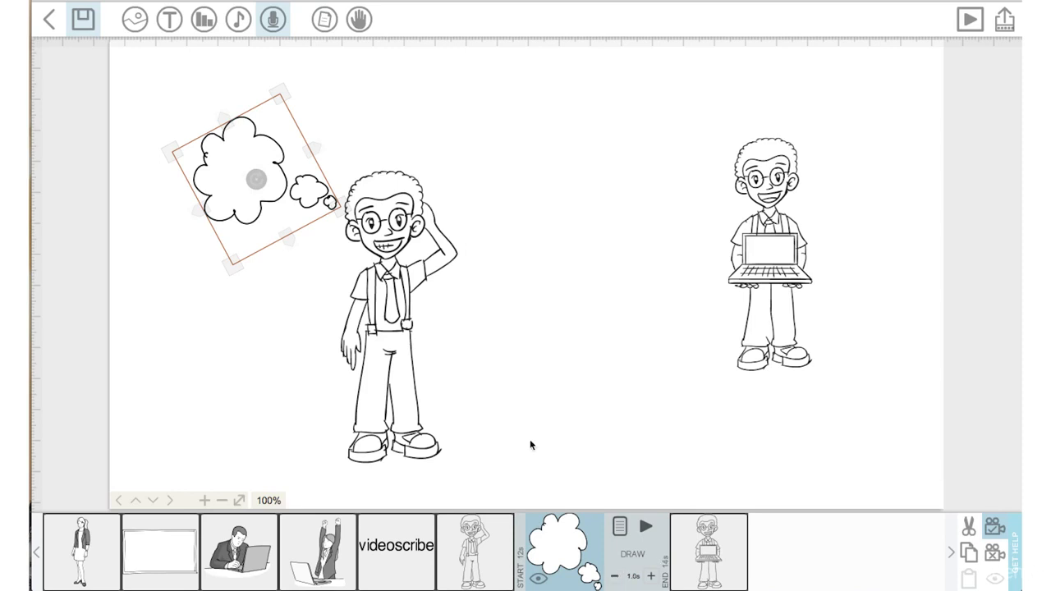
left_click(293, 265)
Add the text "tips" in the BASIC font and place it inside the thought bubble
left_click(173, 22)
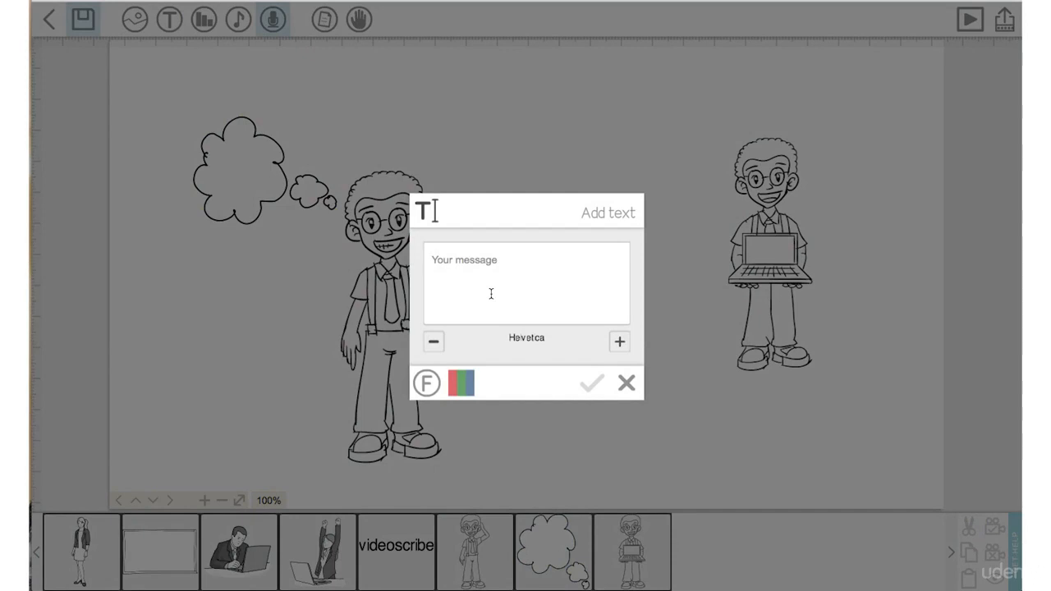
type("tips")
left_click(617, 343)
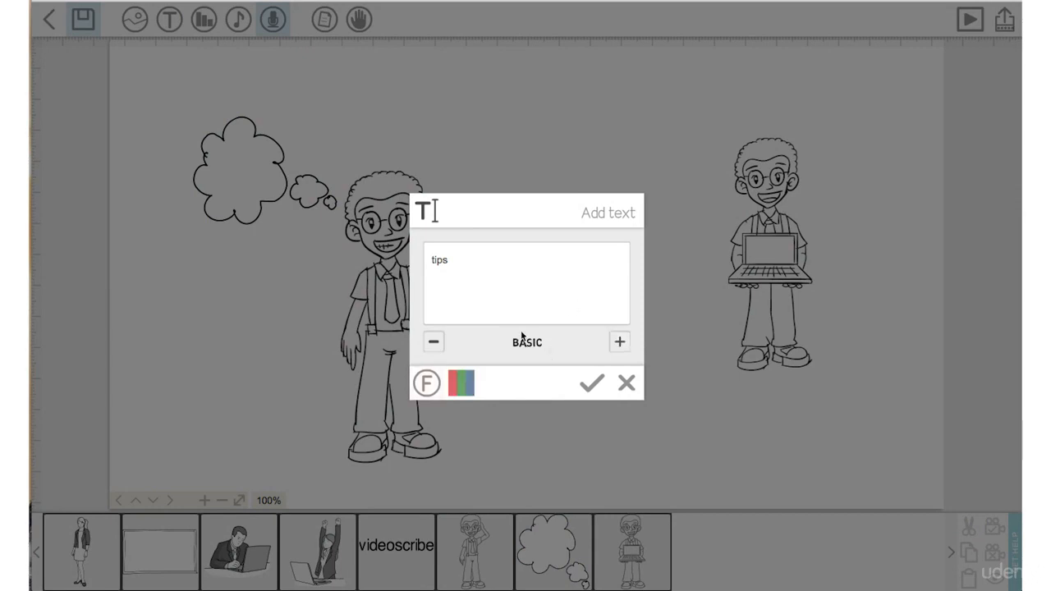
left_click(591, 385)
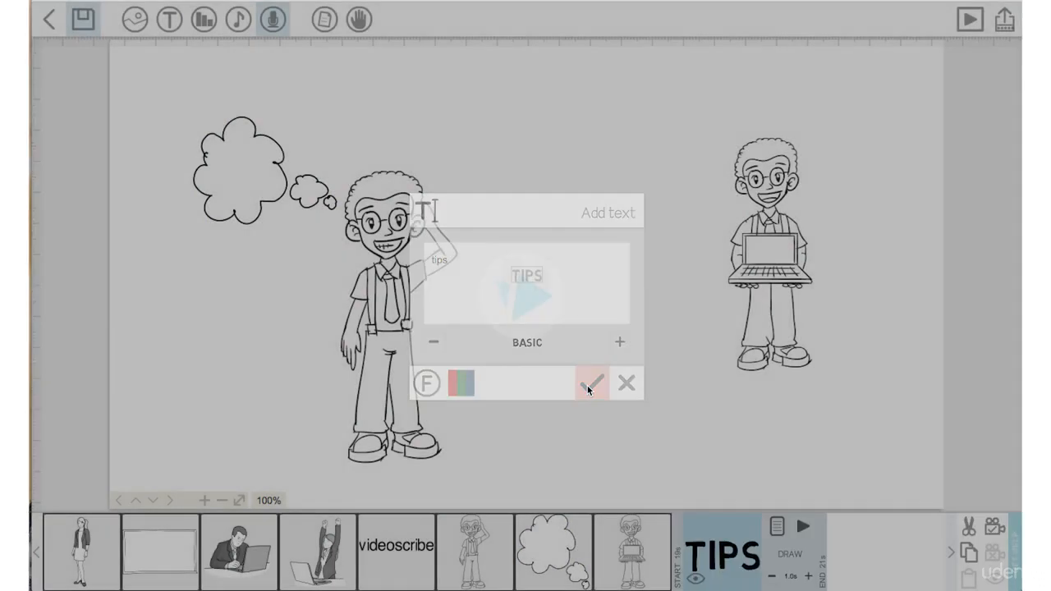
left_click_drag(524, 281, 223, 187)
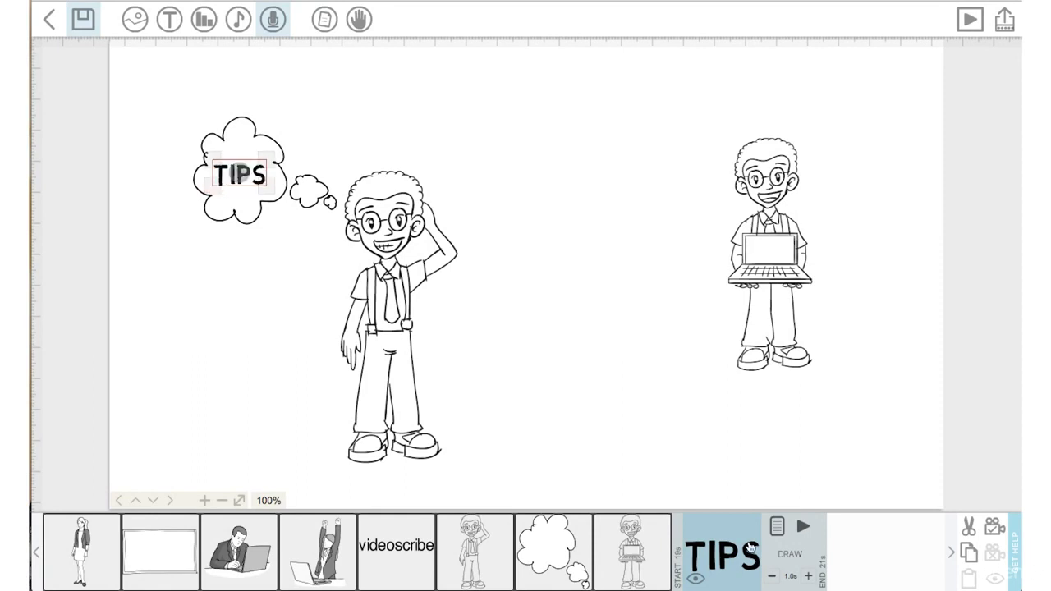
Change the colour of the TIPS text to red in its properties
left_click(777, 525)
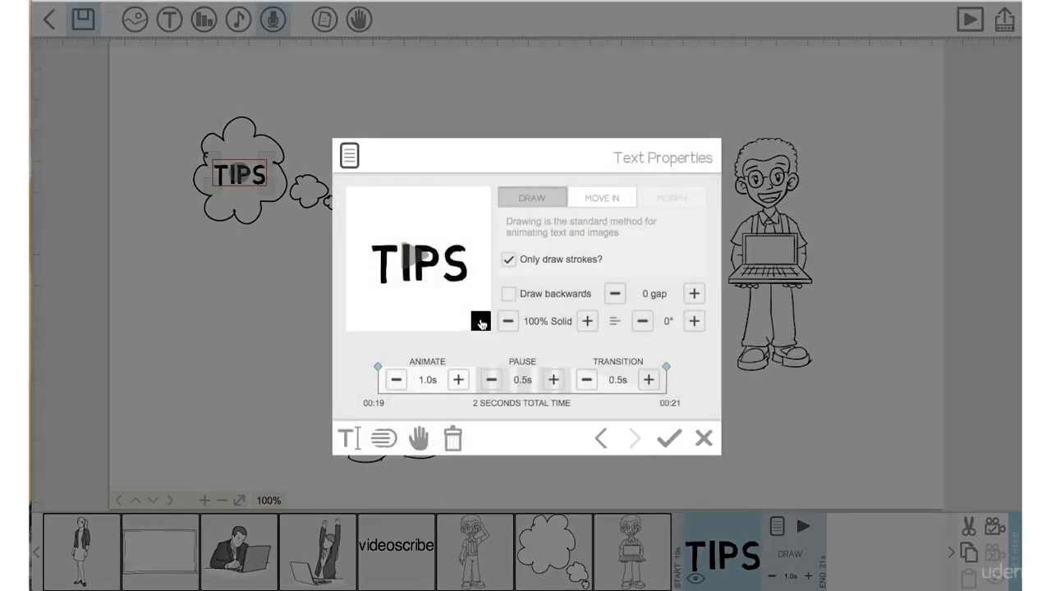
left_click(481, 321)
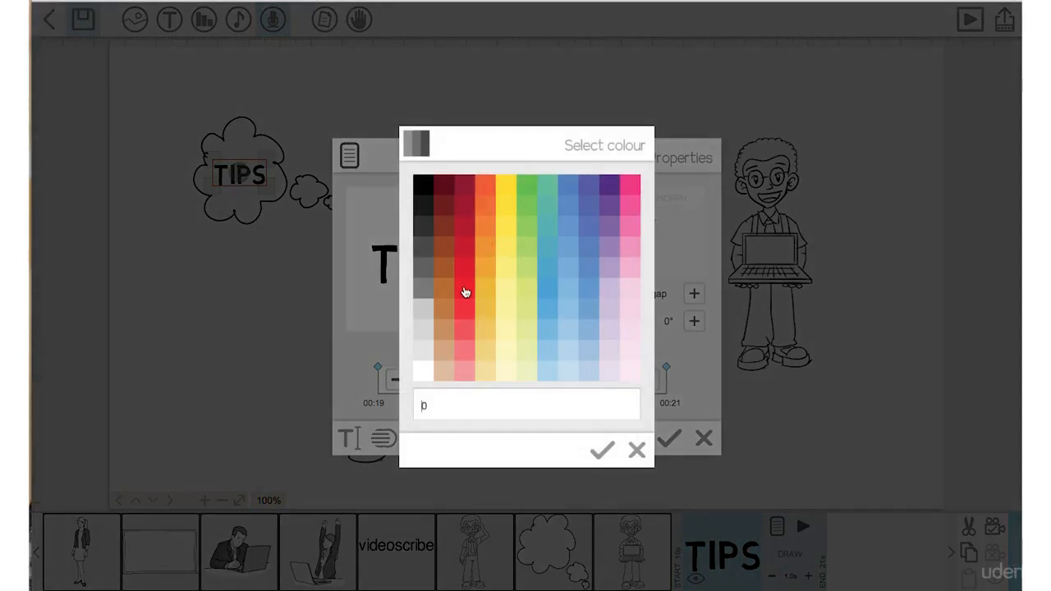
left_click(465, 292)
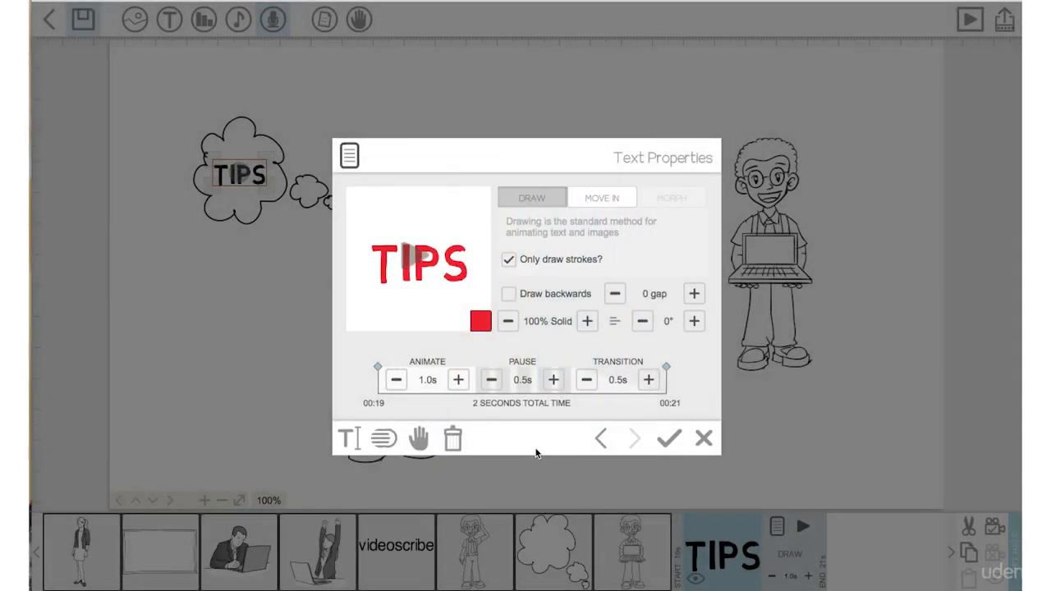
Set the TIPS text's animate time to 0.5 s and its pause and transition times to 0.0 s
left_click(490, 381)
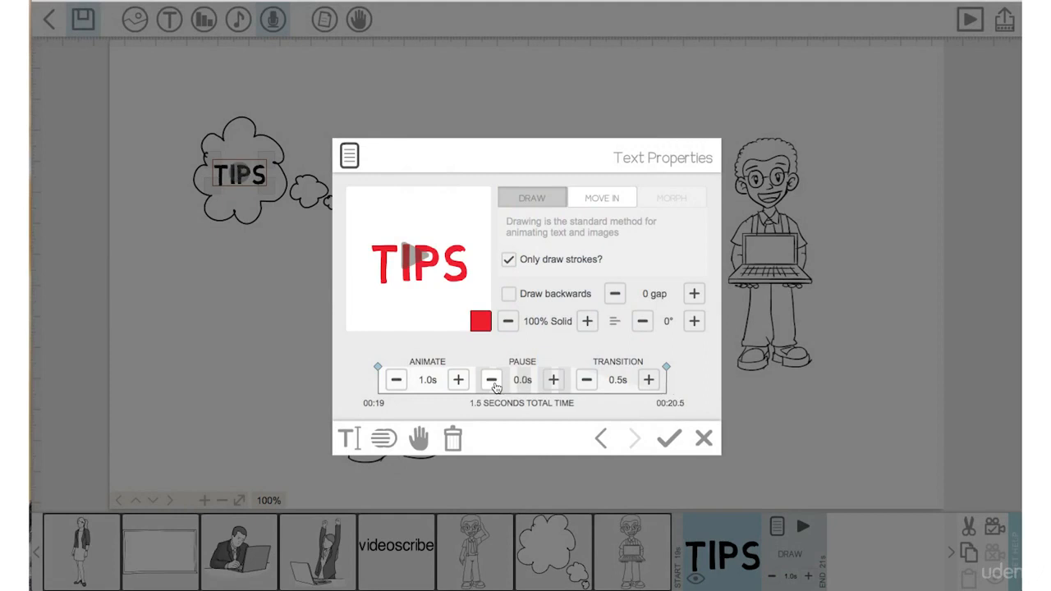
left_click(586, 380)
left_click(395, 382)
left_click(669, 438)
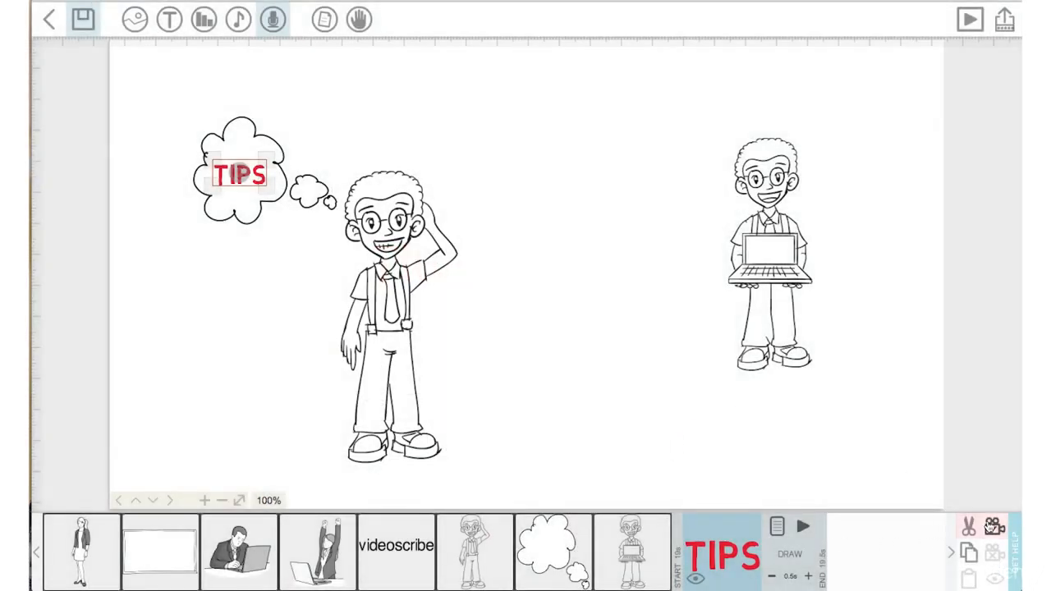
Reorder the TIPS text directly after the thought bubble in the timeline and set its camera to the current view
left_click_drag(726, 534, 602, 537)
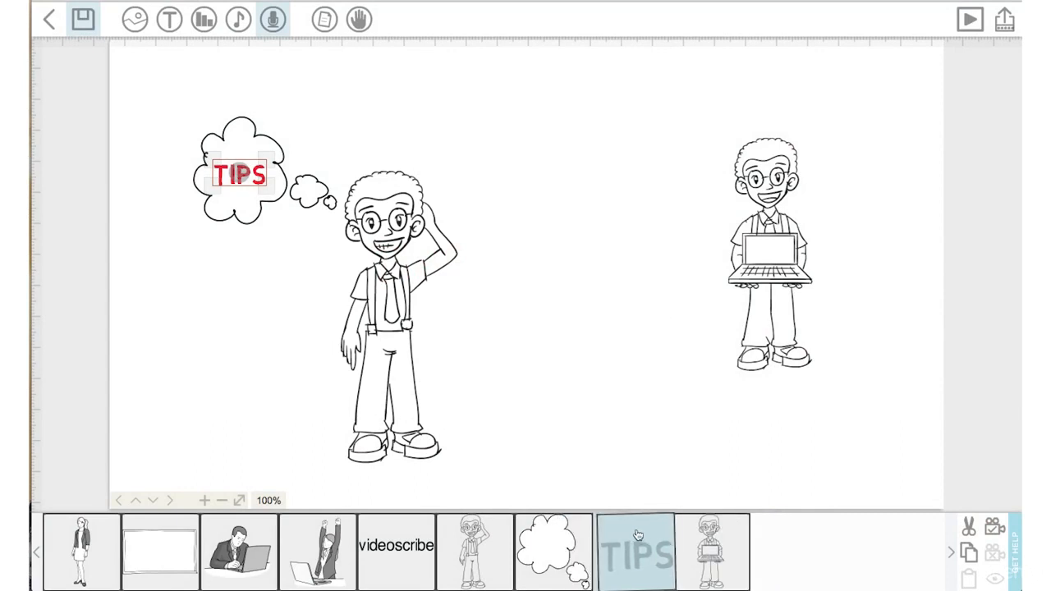
left_click(991, 531)
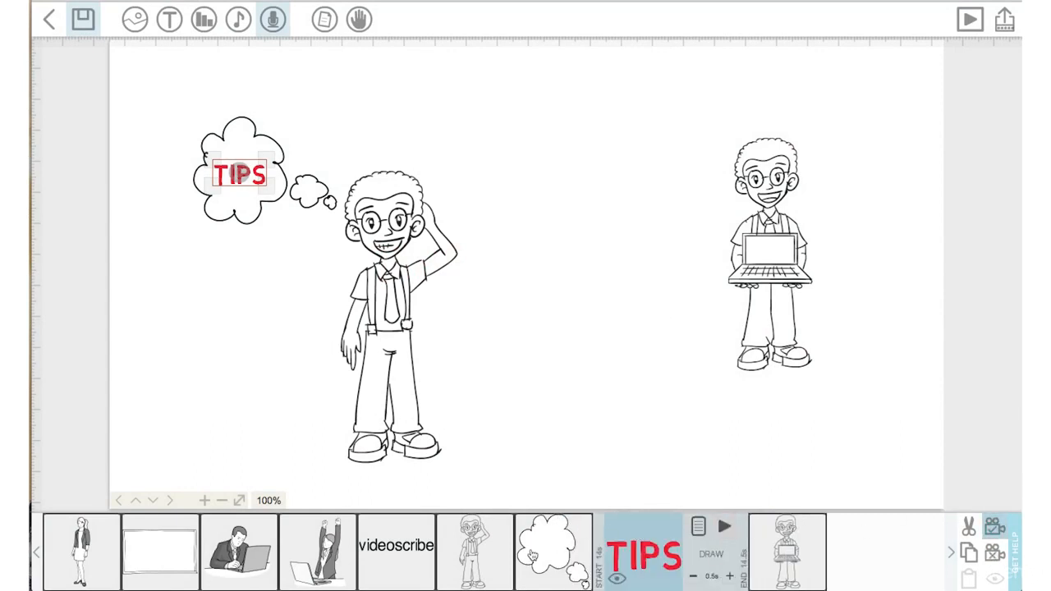
Set the thought bubble's animate time to 0.5 s and its pause and transition times to 0.0 s
left_click(532, 556)
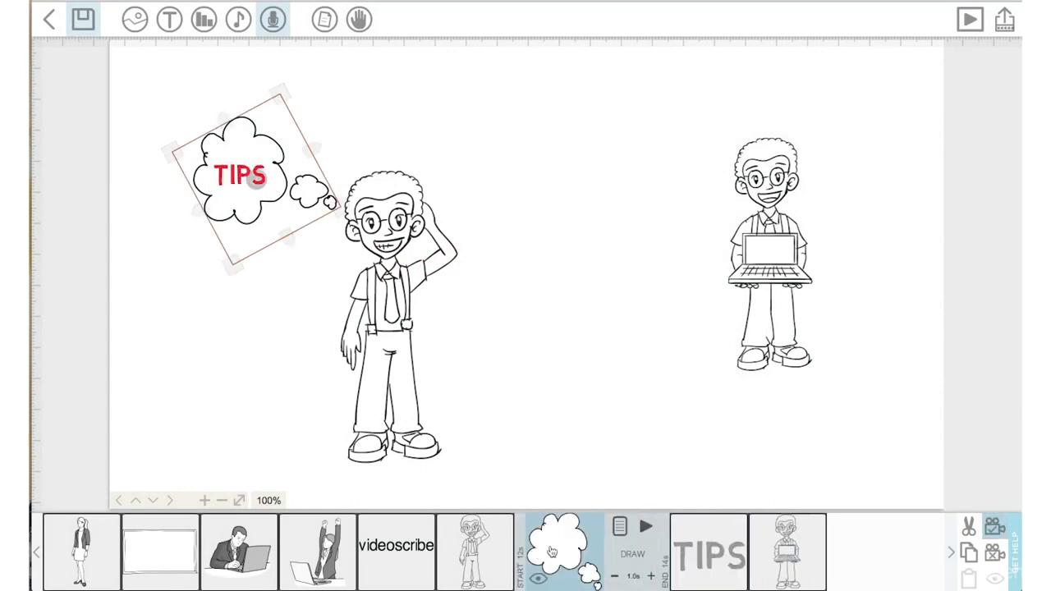
left_click(620, 527)
left_click(393, 380)
left_click(491, 379)
left_click(587, 379)
left_click(672, 438)
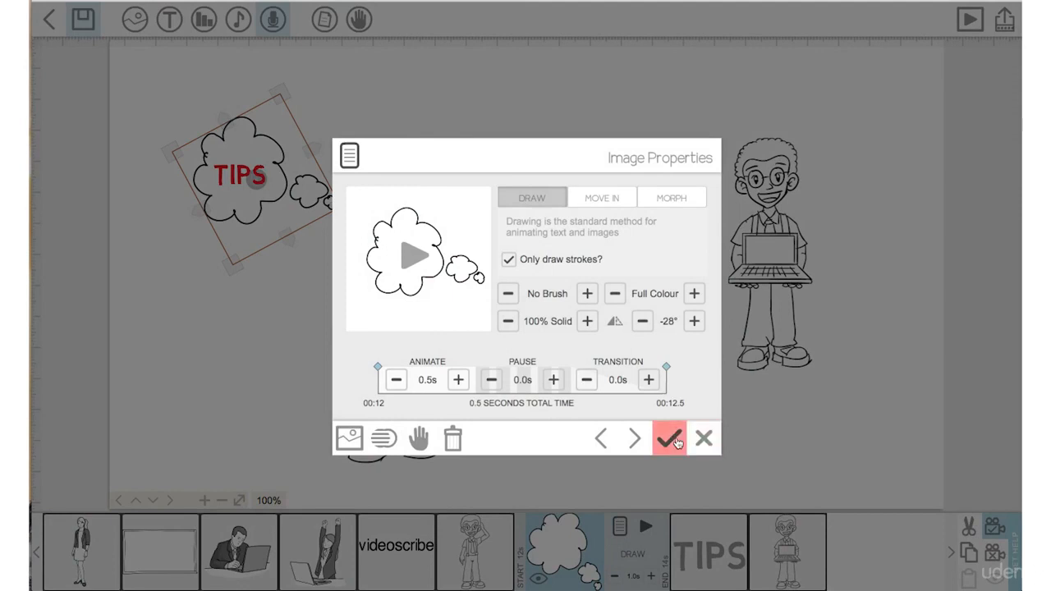
Set the head-scratching boy's draw time to 0.5 s and preview the scene starting from him
left_click(481, 563)
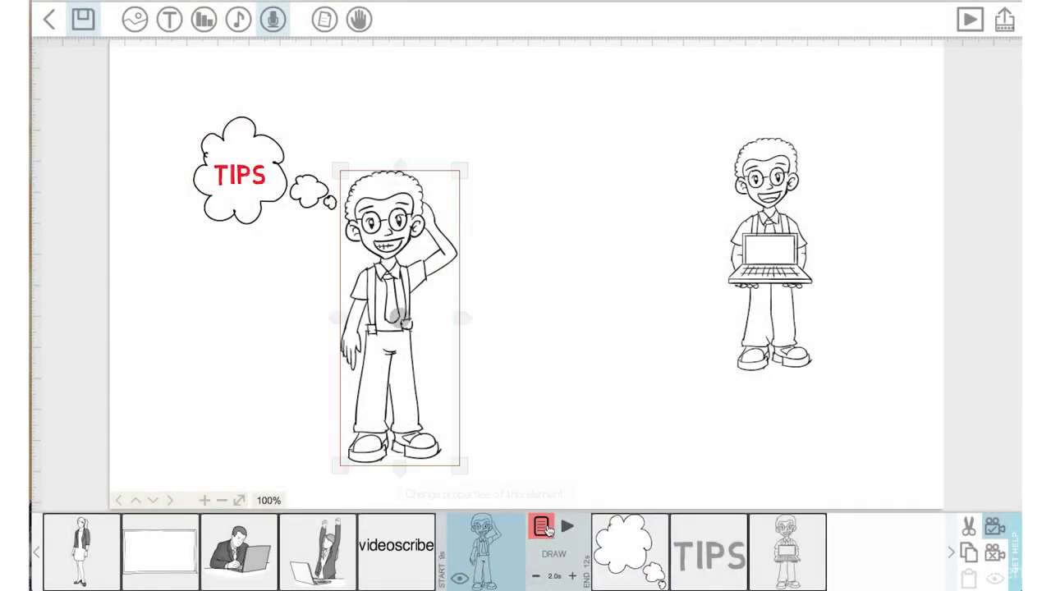
left_click(567, 526)
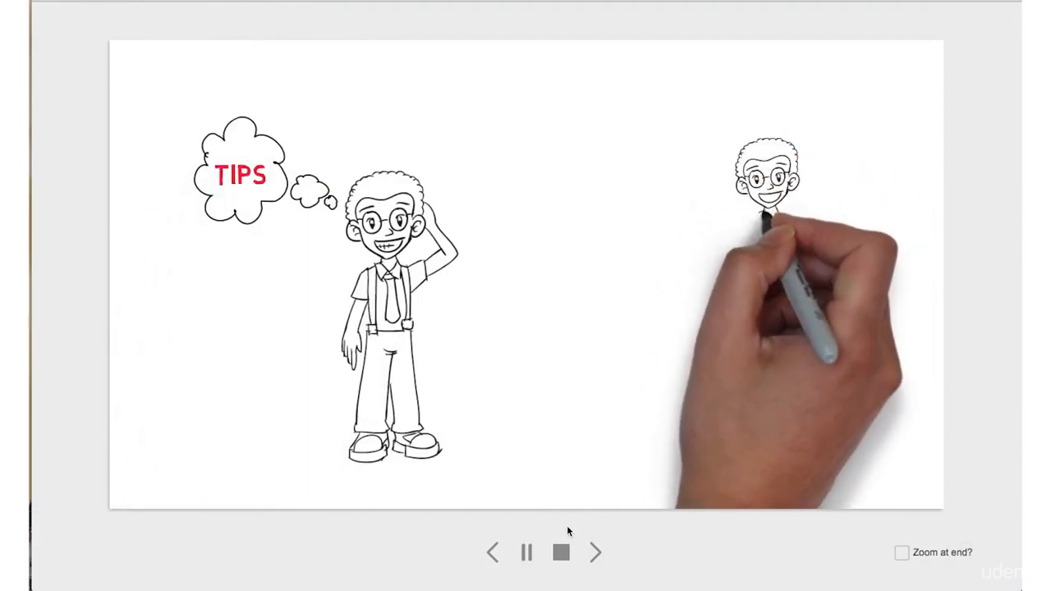
left_click(561, 553)
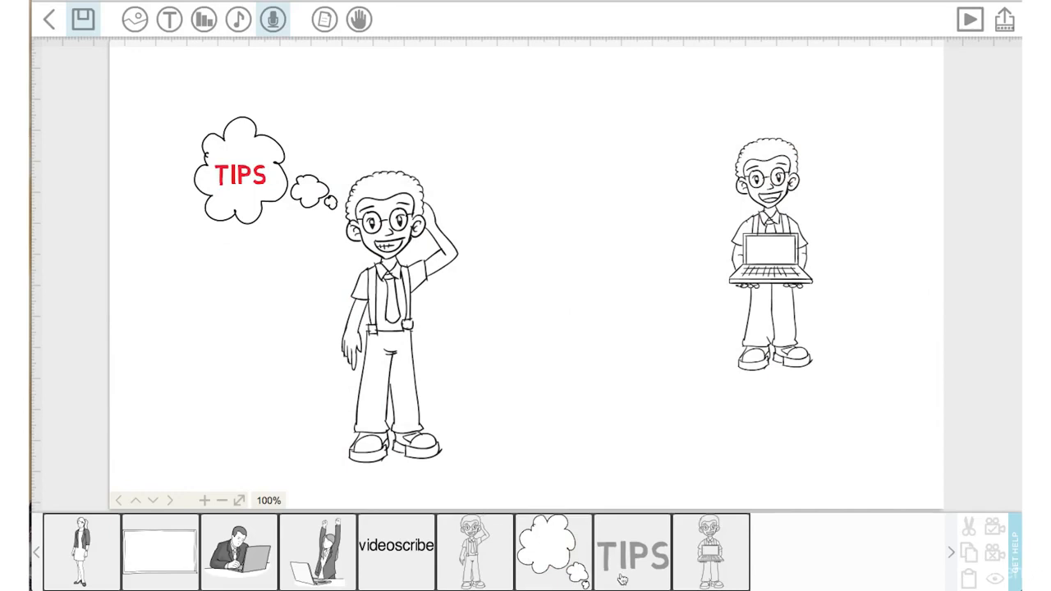
left_click(500, 555)
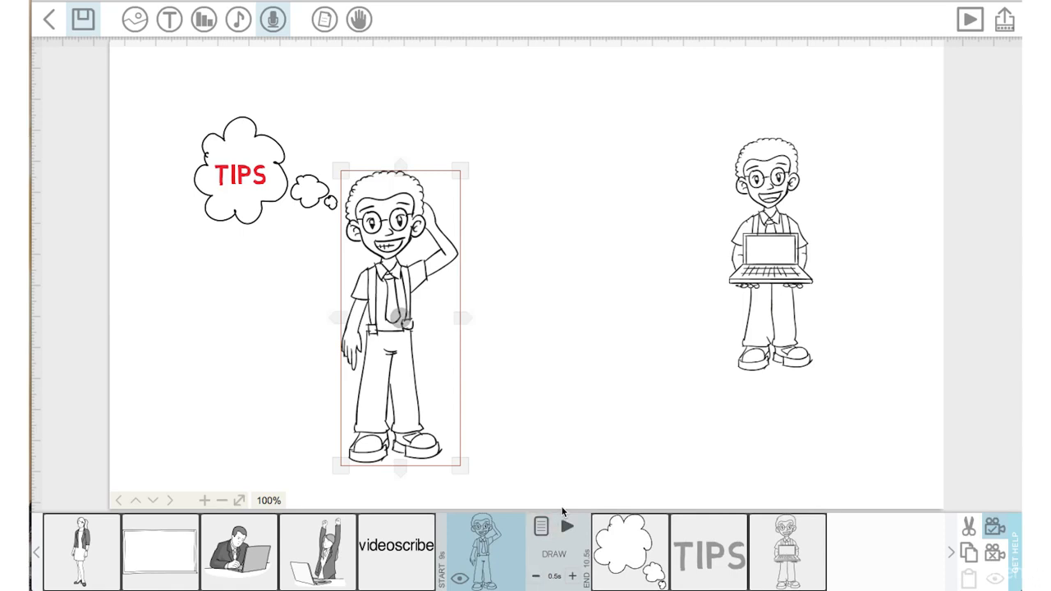
Set the head-scratching boy's pause and transition times to 0.0 s and preview the scene starting from him
left_click(567, 526)
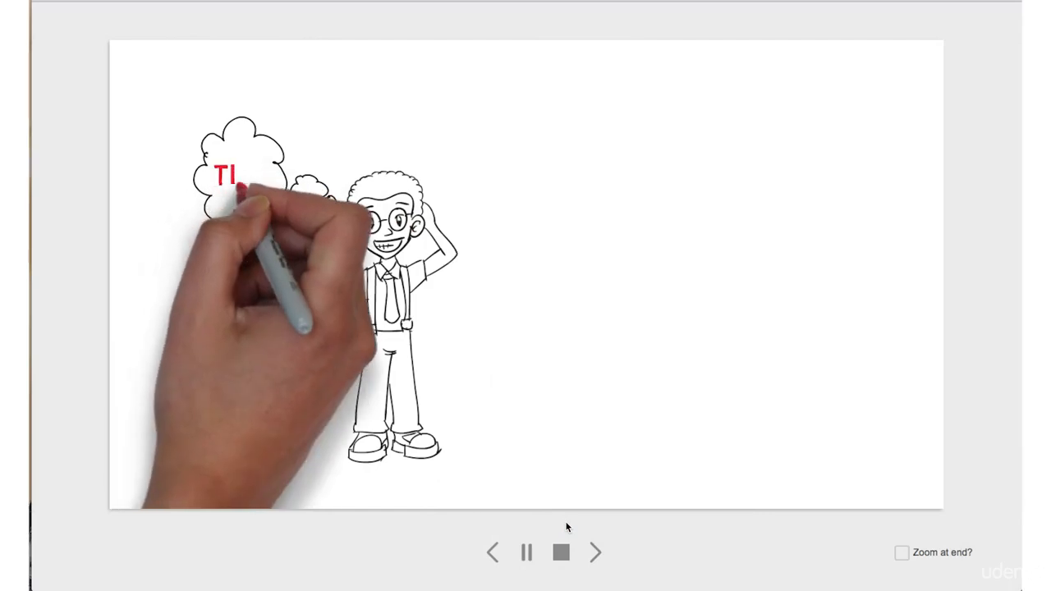
left_click(562, 553)
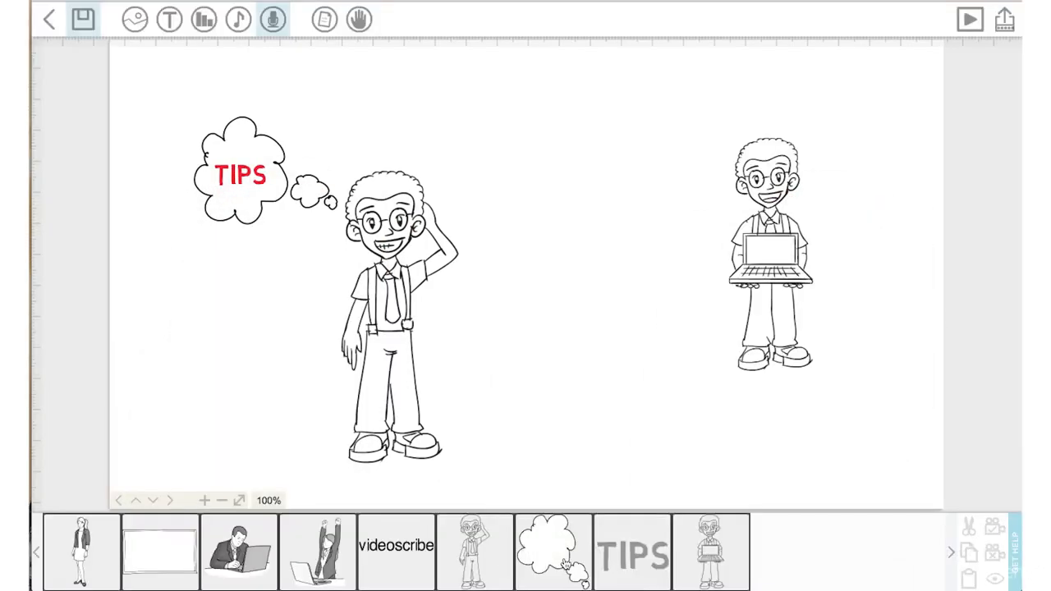
left_click(483, 541)
left_click(542, 524)
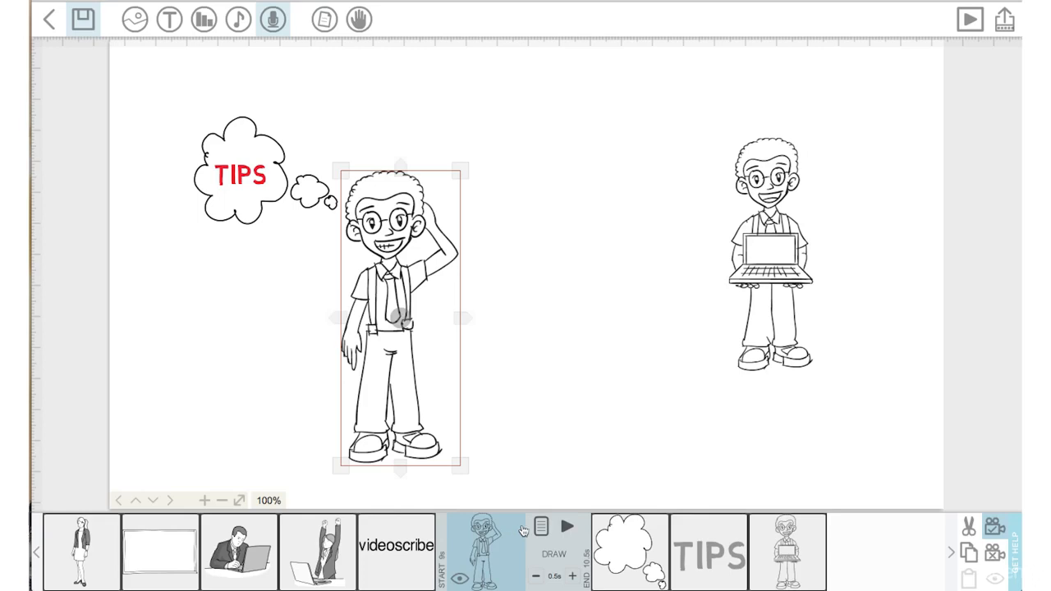
left_click(542, 526)
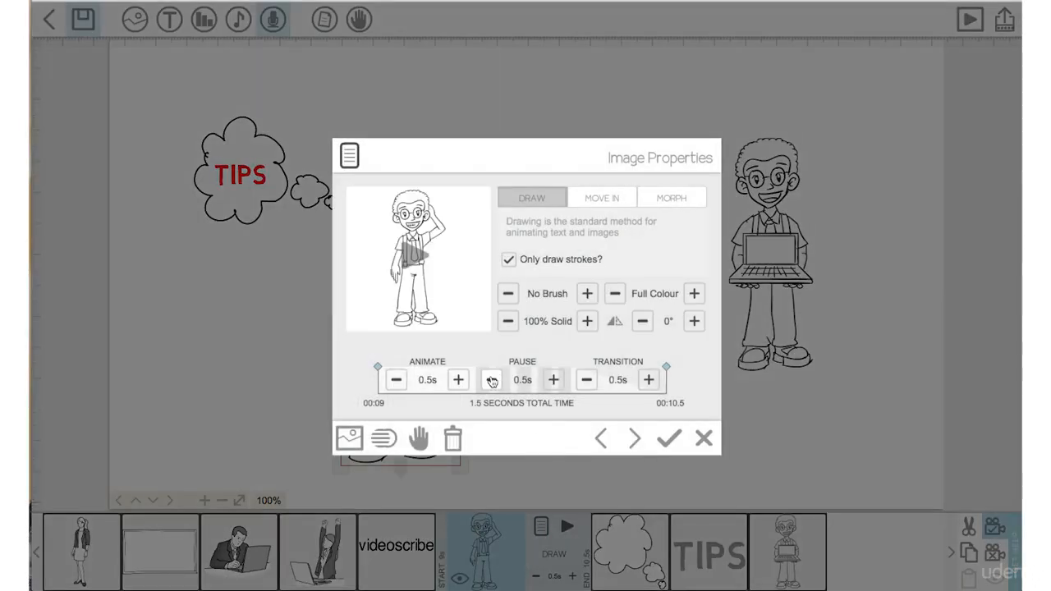
left_click(491, 381)
left_click(586, 380)
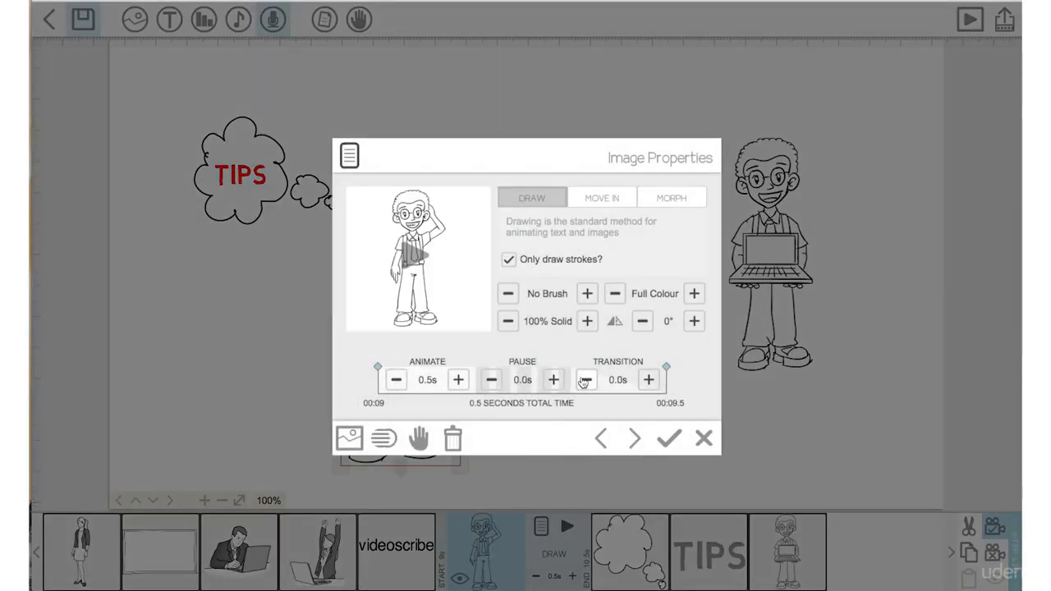
left_click(668, 441)
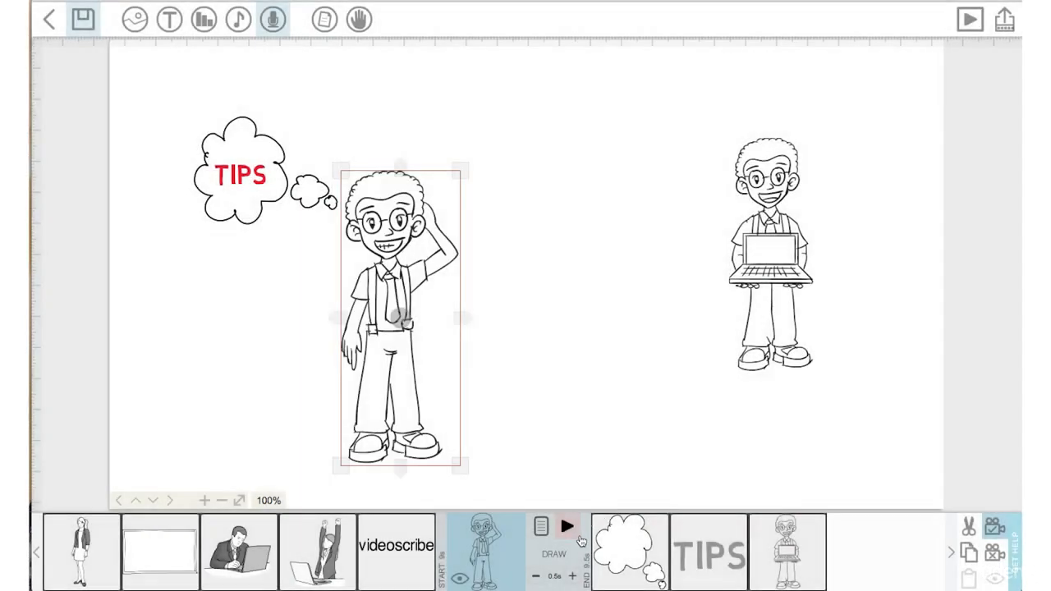
left_click(566, 529)
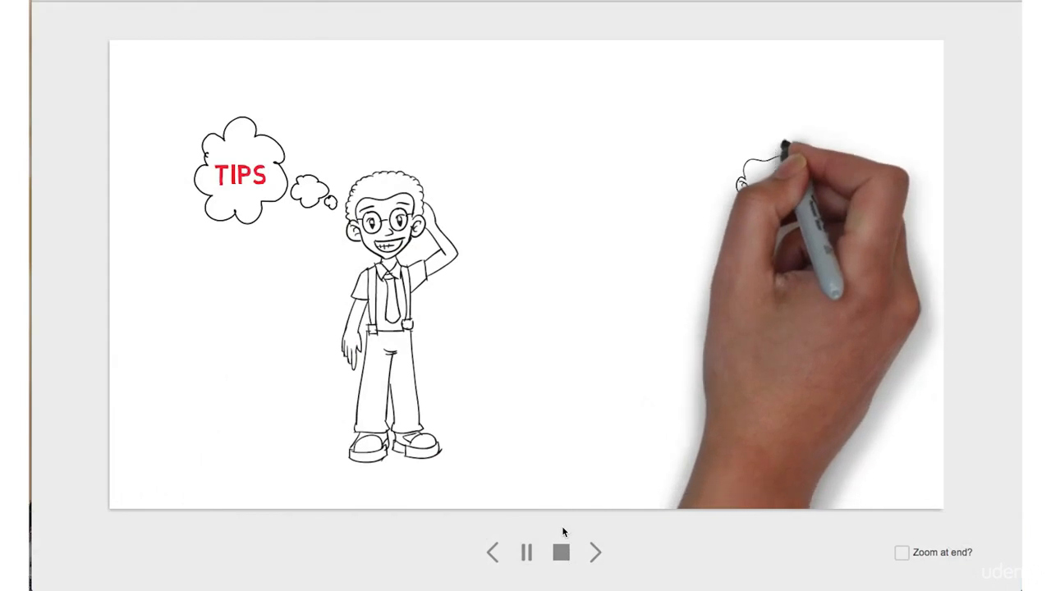
left_click(563, 554)
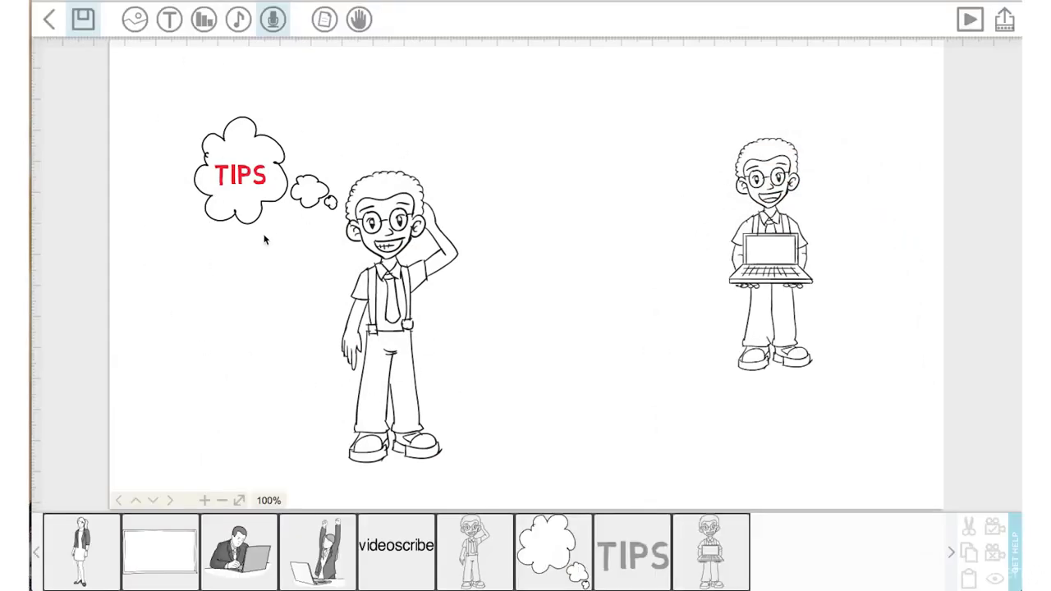
Reposition the TIPS text slightly so it sits centred inside the thought bubble
left_click(240, 184)
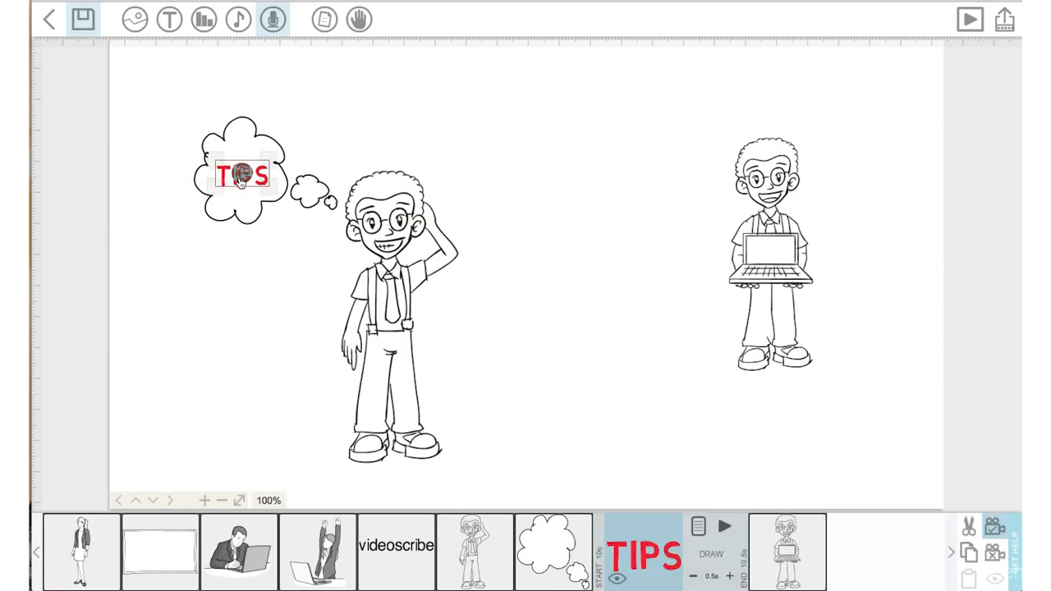
left_click_drag(241, 174, 333, 181)
left_click_drag(245, 184, 231, 181)
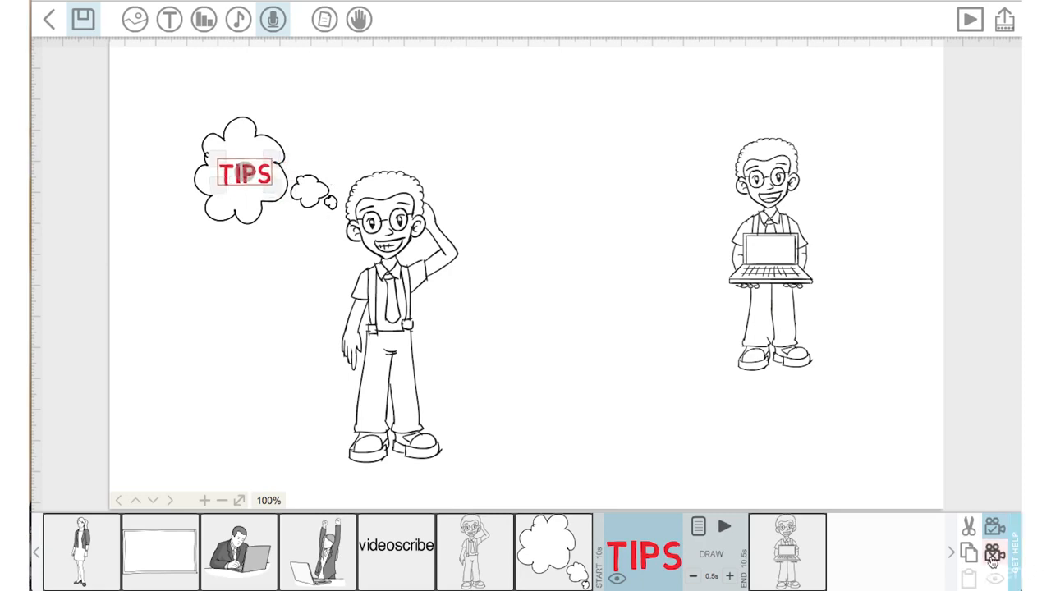
left_click(189, 261)
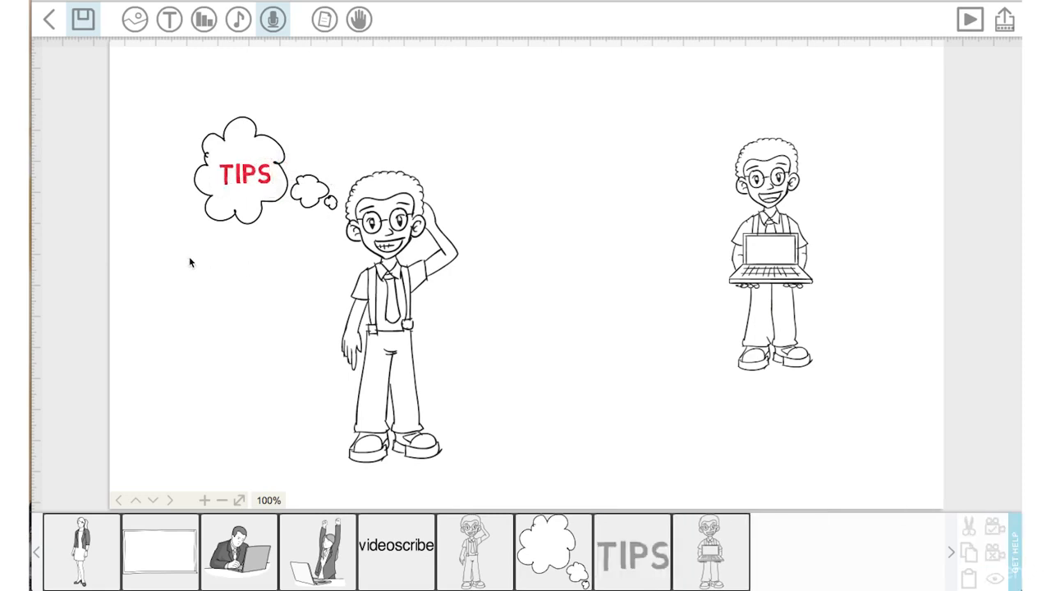
left_click(229, 182)
Add a "thought bubble" library image with its small clouds at the upper left, shrunk and placed below the TIPS bubble
left_click(135, 24)
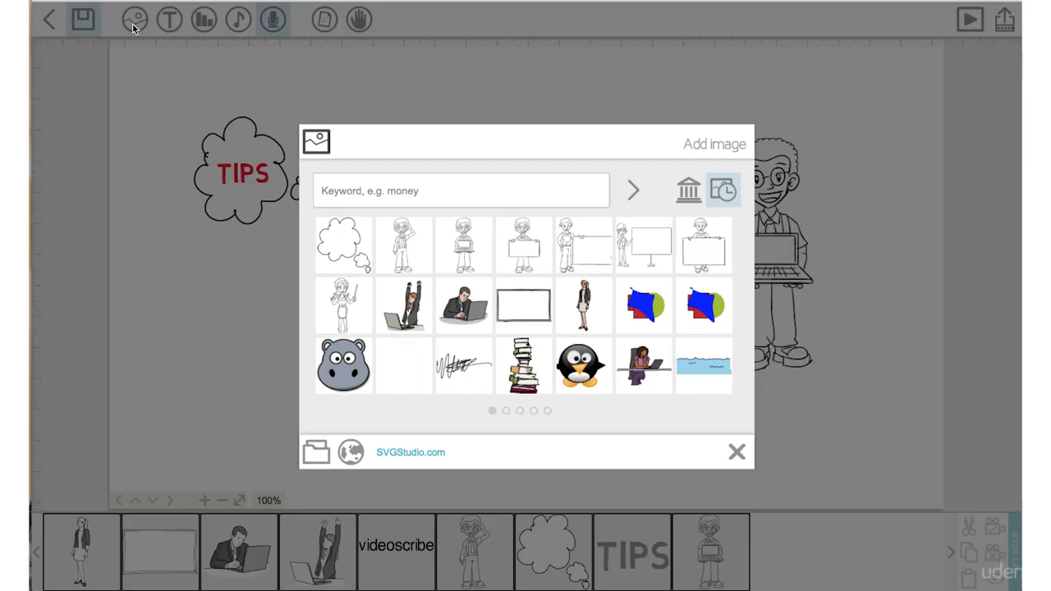
type("thought bu")
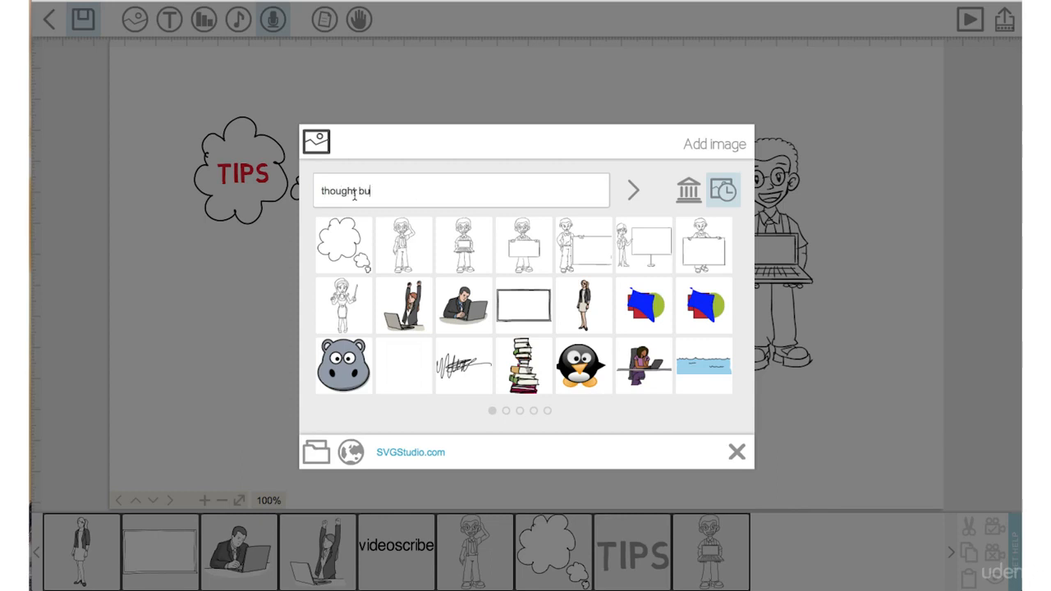
type("bble")
key("Return")
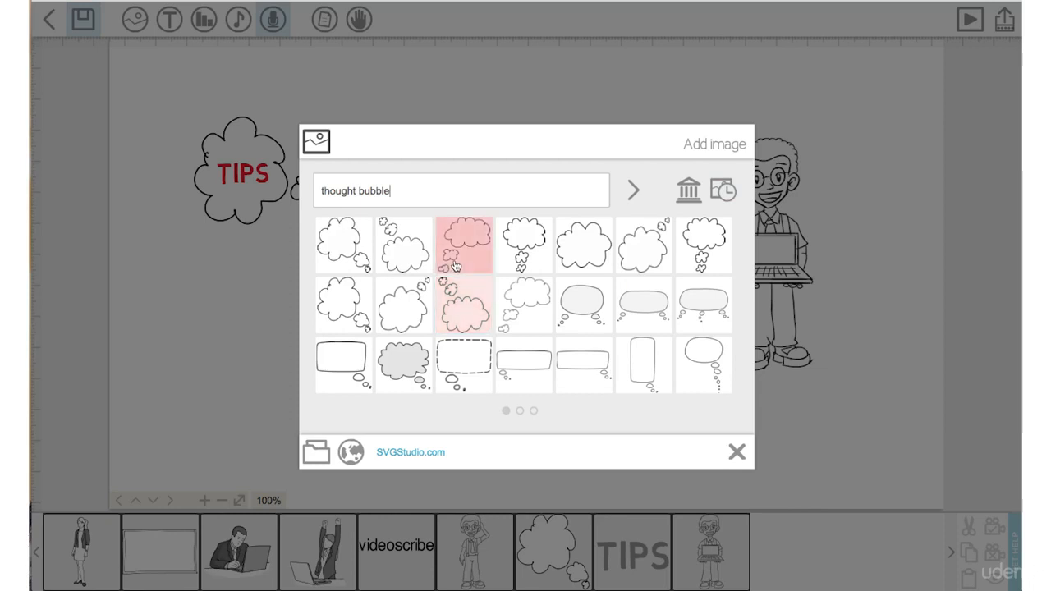
left_click(461, 302)
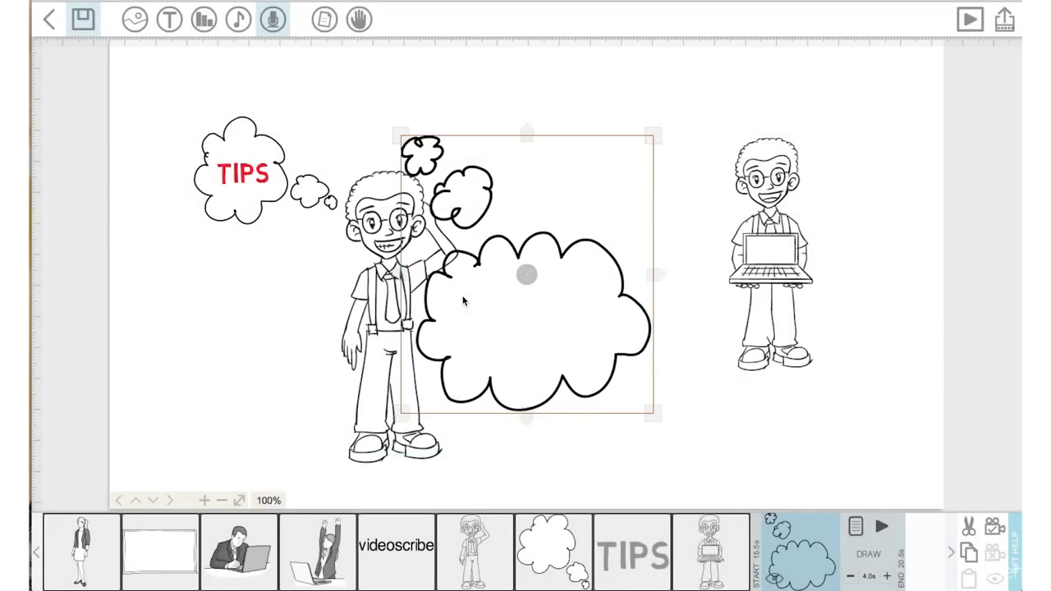
left_click_drag(649, 409, 580, 333)
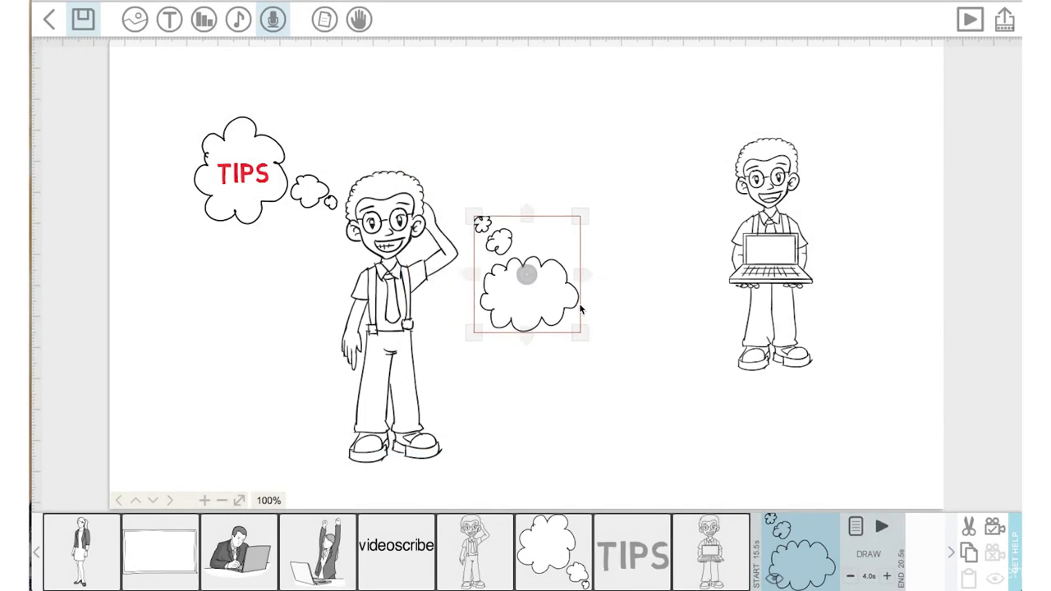
left_click_drag(527, 310, 248, 334)
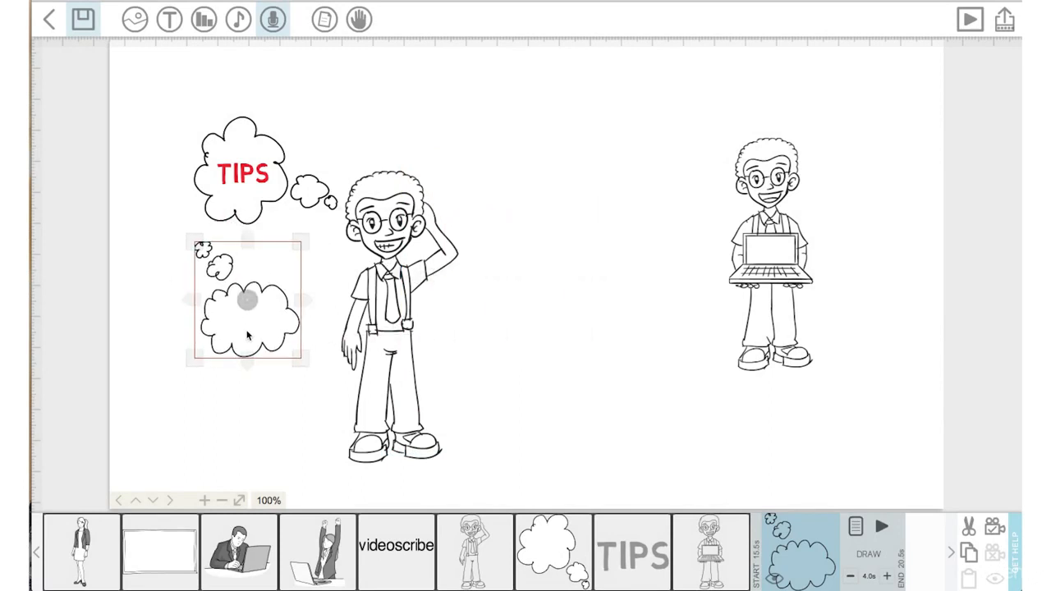
Flip the lower thought bubble horizontally so its small clouds point towards the boy
left_click(855, 527)
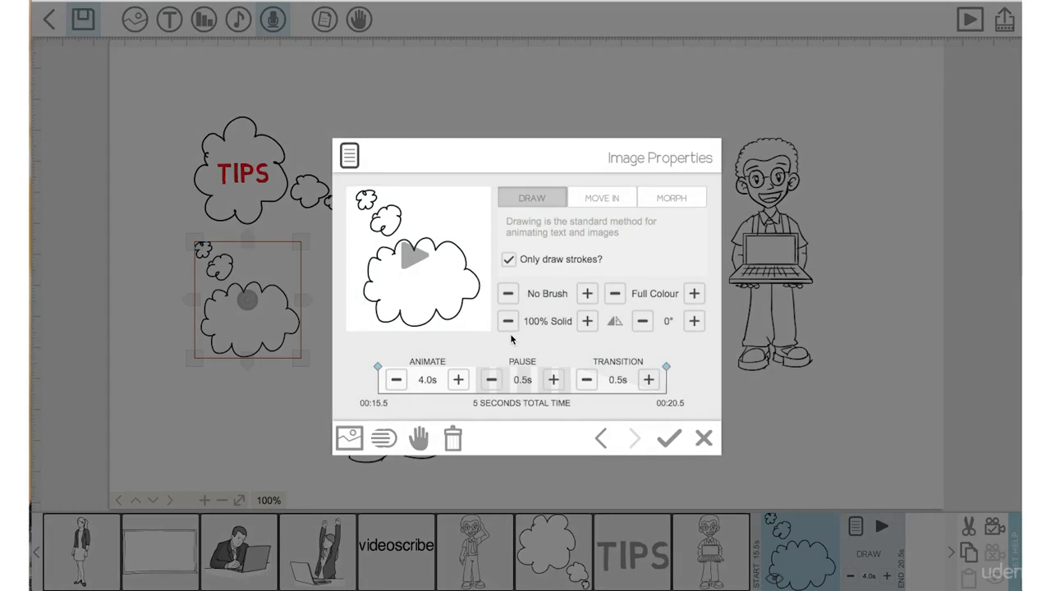
left_click(615, 322)
left_click(616, 322)
left_click(615, 322)
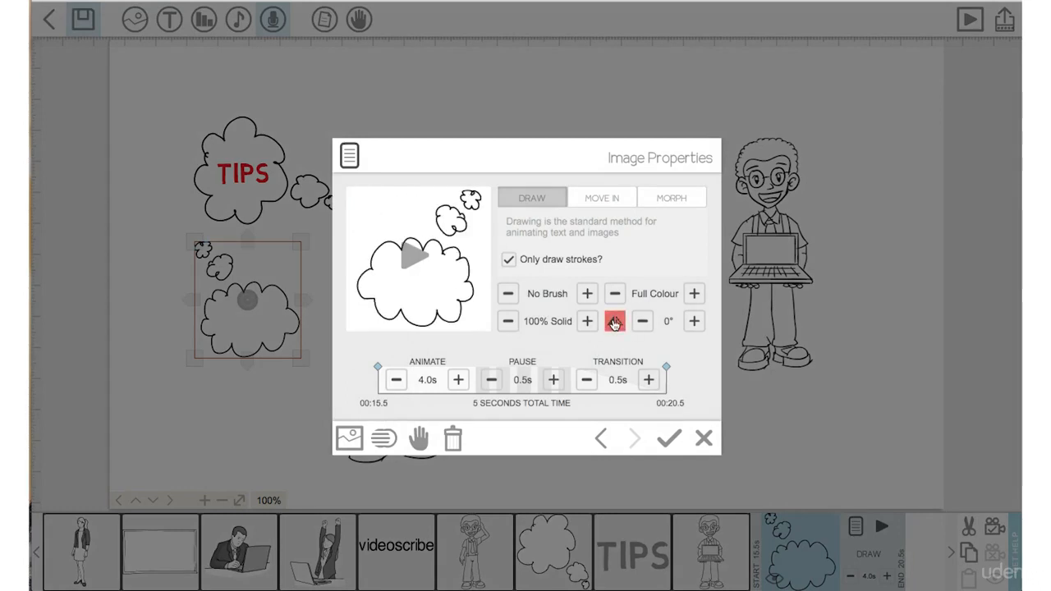
Set the lower thought bubble's animate time to 0.5 s and its pause and transition times to 0.0 s
left_click(395, 381)
left_click(395, 381)
left_click(395, 381)
left_click(395, 381)
left_click(395, 381)
left_click(492, 380)
left_click(587, 380)
left_click(668, 441)
left_click_drag(794, 562, 622, 560)
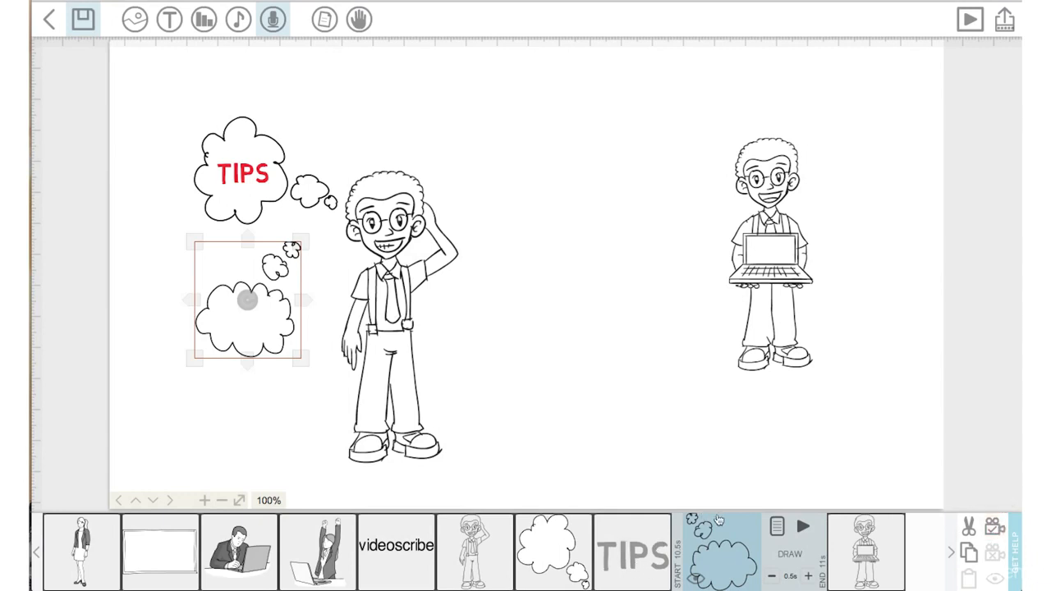
left_click_drag(714, 556, 786, 537)
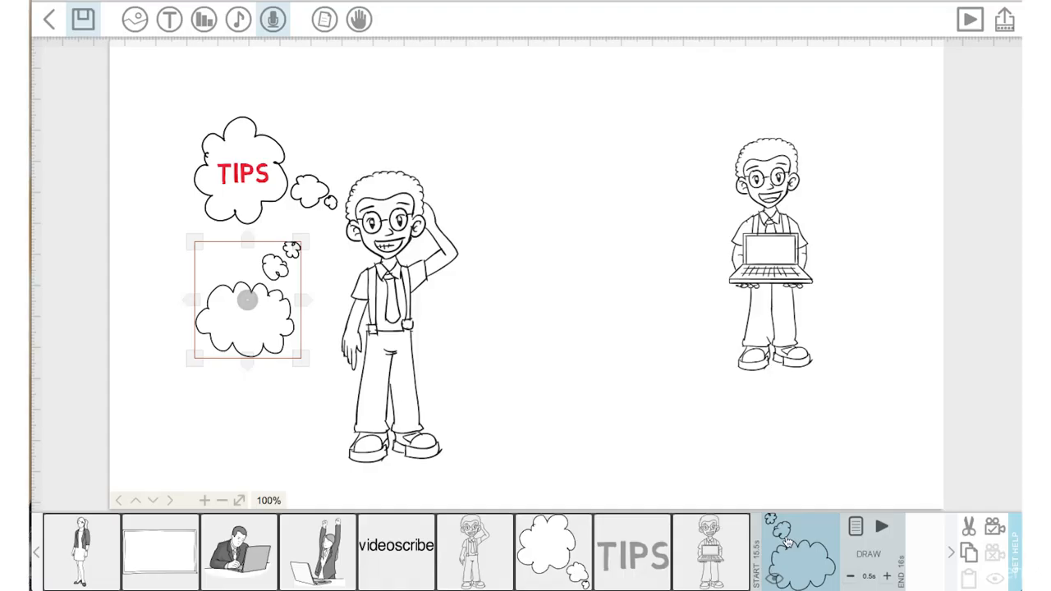
left_click(669, 542)
left_click(731, 529)
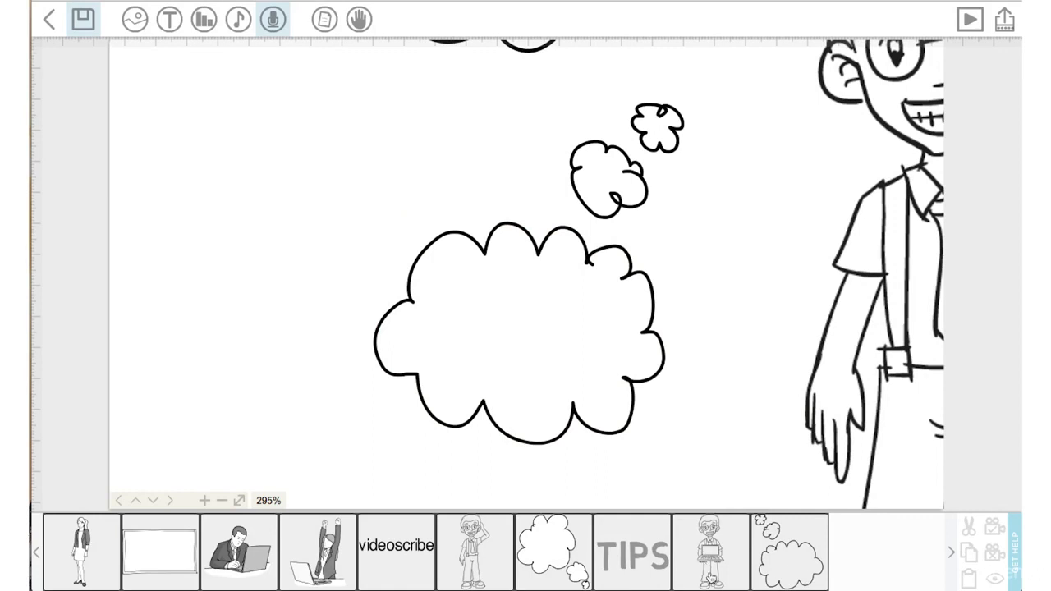
Reorder the second thought bubble directly after the TIPS text in the timeline, before the laptop boy
left_click(776, 565)
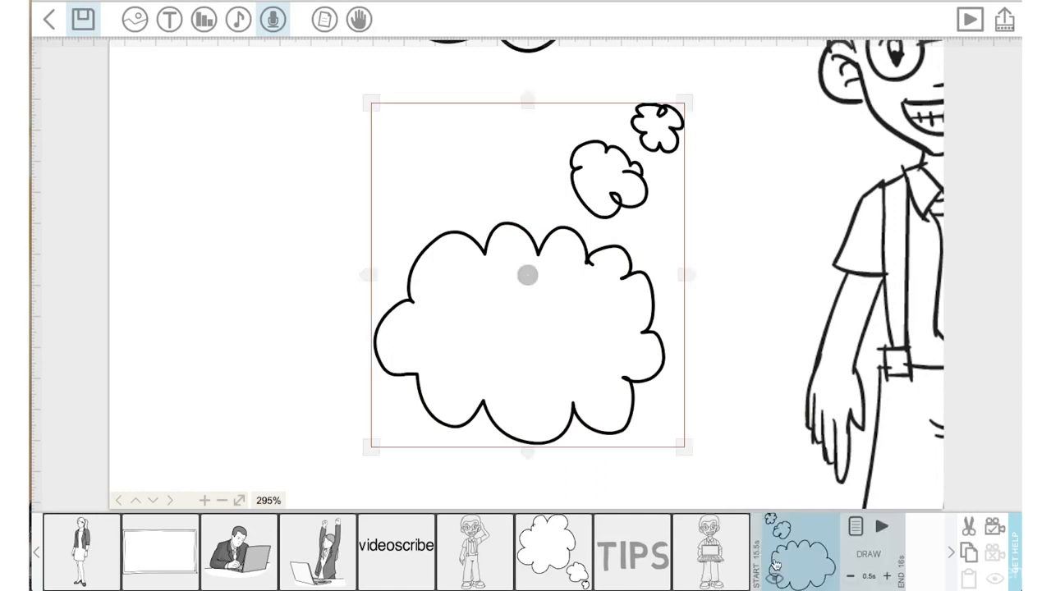
left_click_drag(796, 563, 705, 563)
left_click(705, 562)
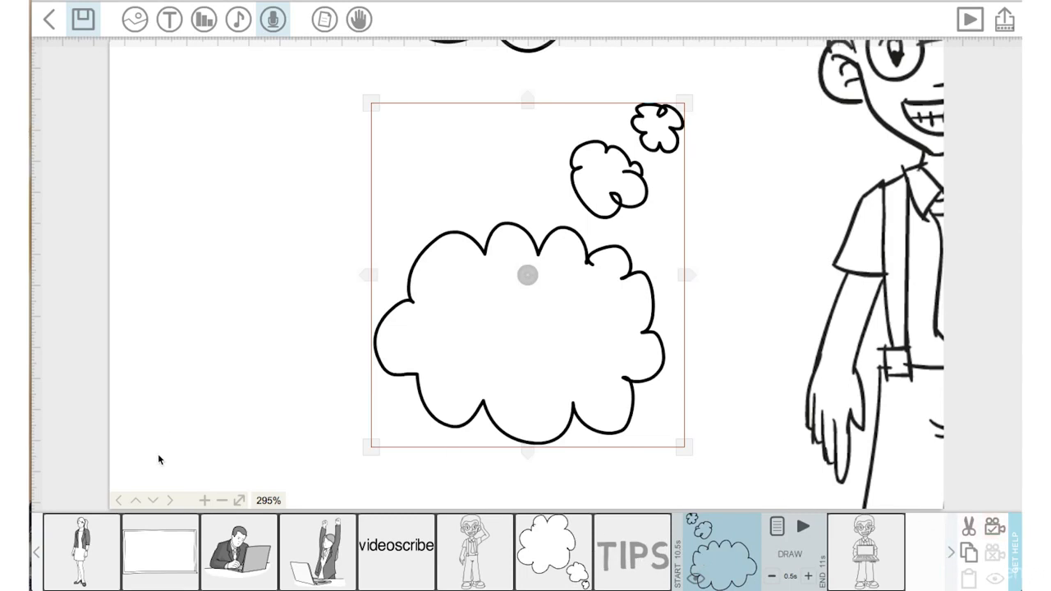
Move the lower thought bubble closer to the head-scratching boy and shrink it
left_click(223, 502)
left_click(225, 504)
left_click(225, 503)
left_click(225, 504)
left_click(225, 504)
left_click(225, 503)
left_click(225, 504)
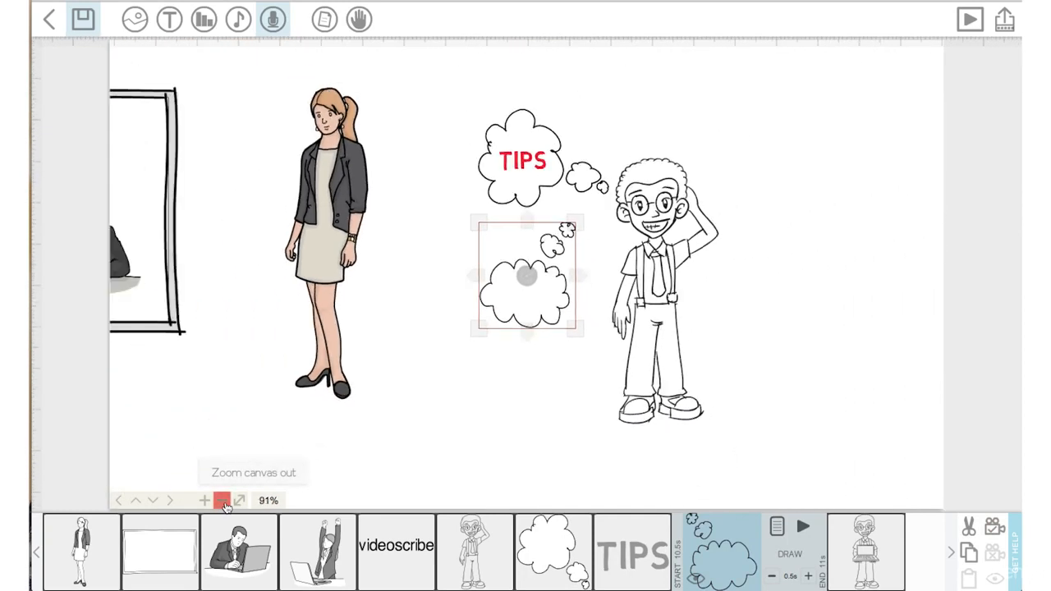
left_click(225, 504)
left_click(627, 550)
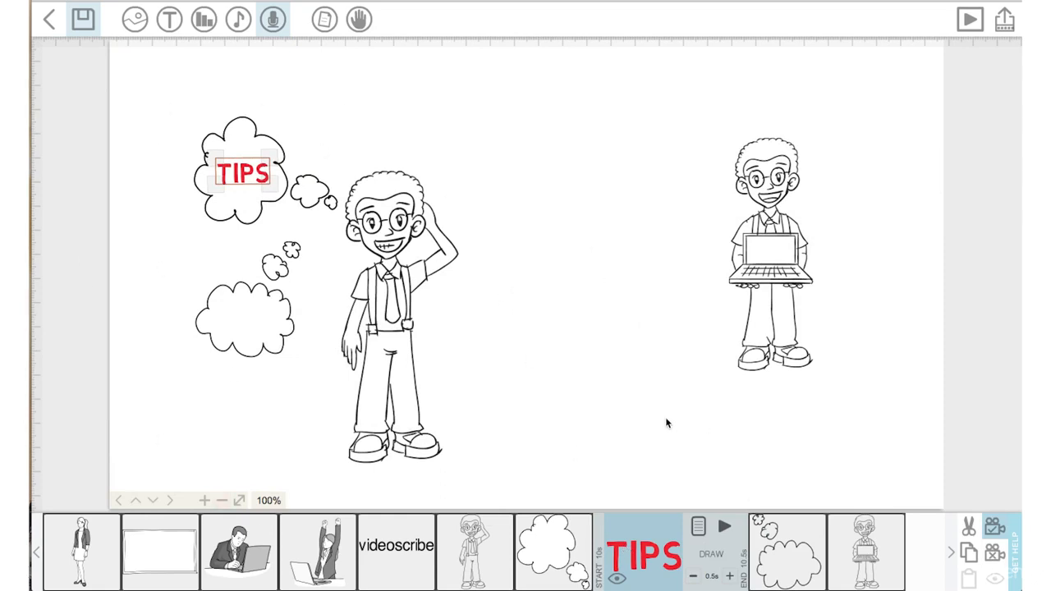
left_click(782, 556)
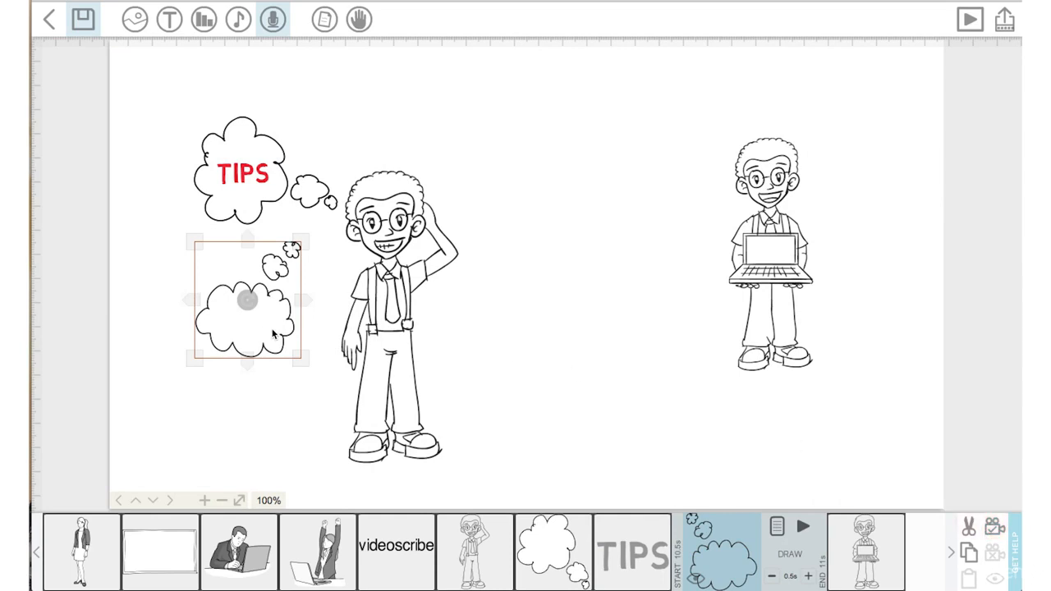
left_click_drag(274, 332, 308, 329)
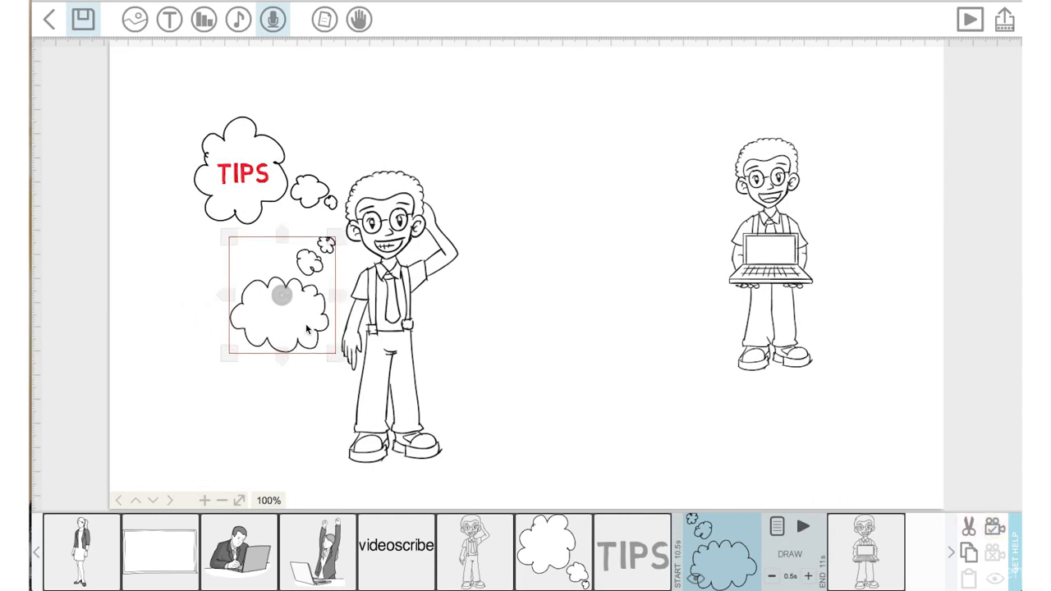
left_click_drag(228, 354, 263, 308)
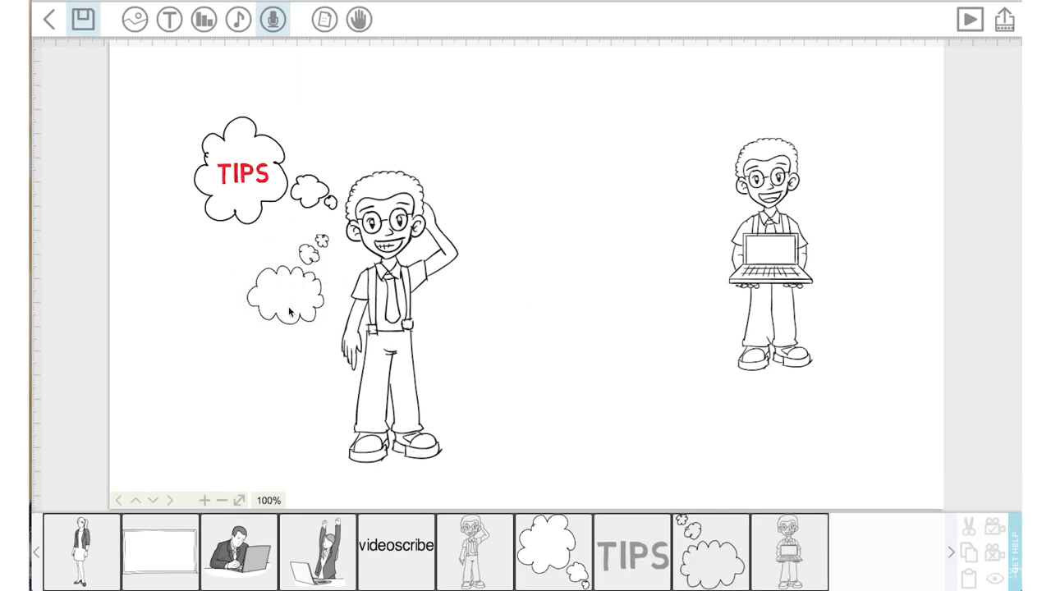
Duplicate the TIPS text and place the copy directly after the second thought bubble in the timeline
left_click(637, 553)
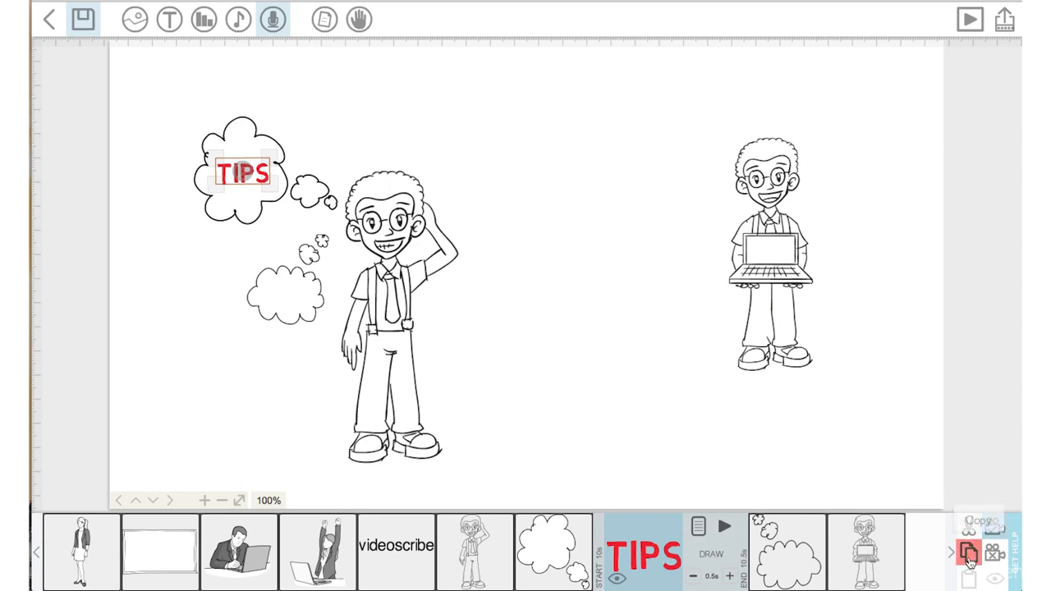
left_click(969, 554)
left_click(967, 580)
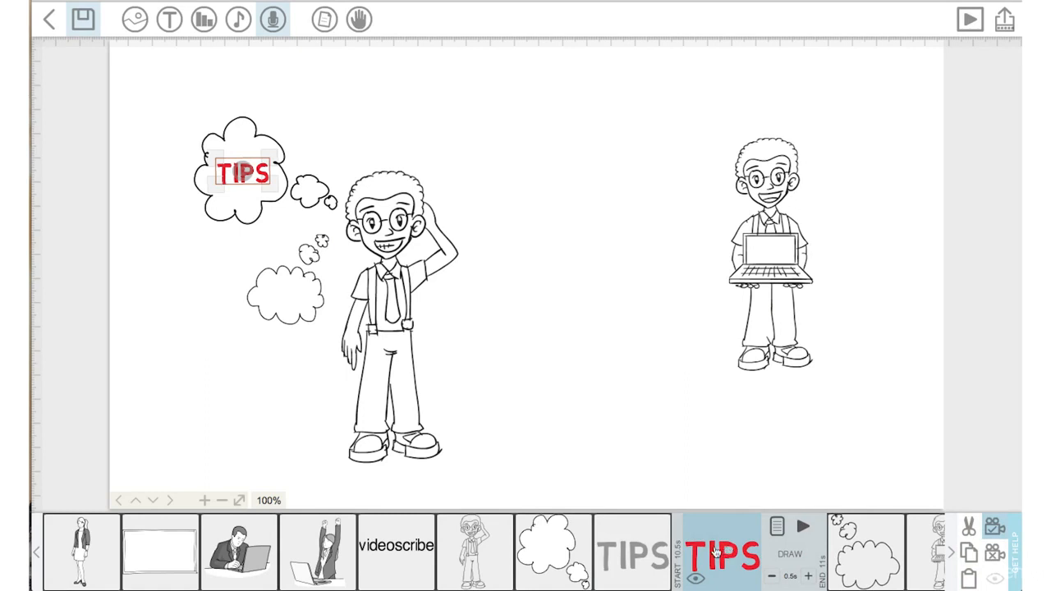
left_click_drag(715, 555, 795, 555)
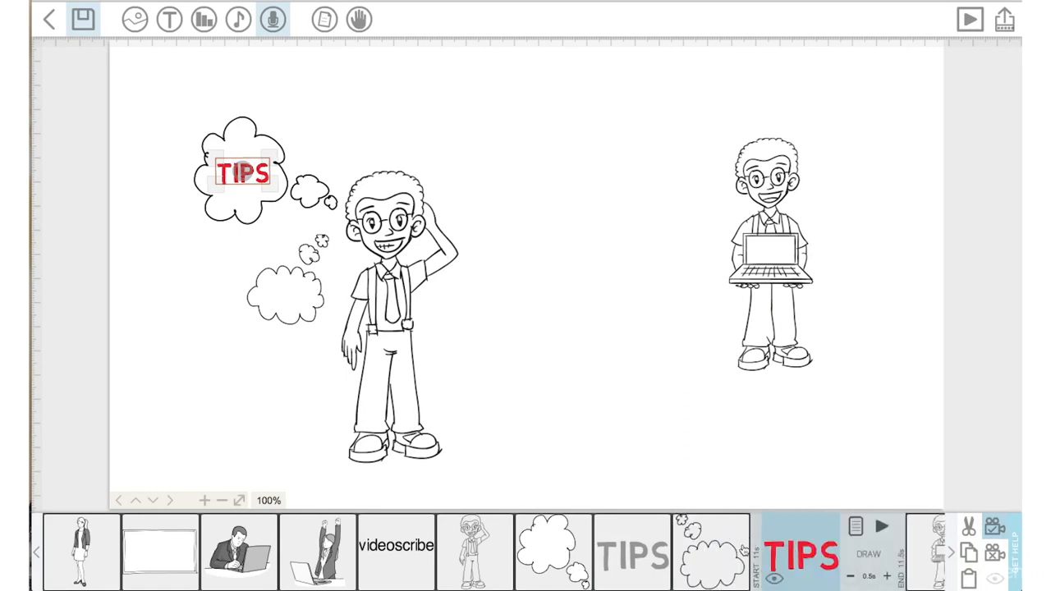
Move the TIPS copy into the lower thought bubble and replace its text with "tools"
left_click(951, 567)
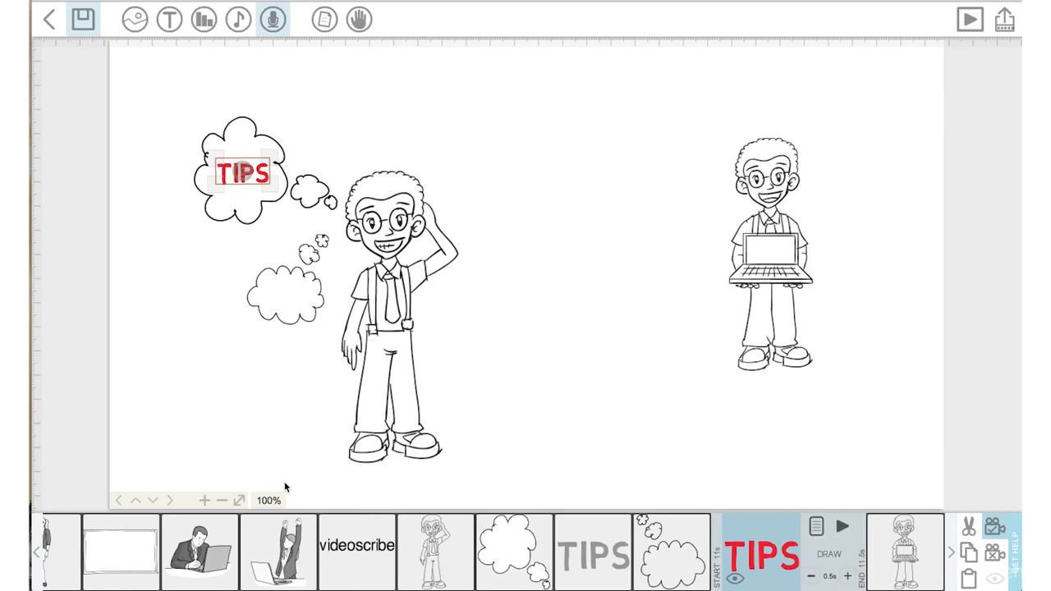
left_click_drag(233, 183, 273, 301)
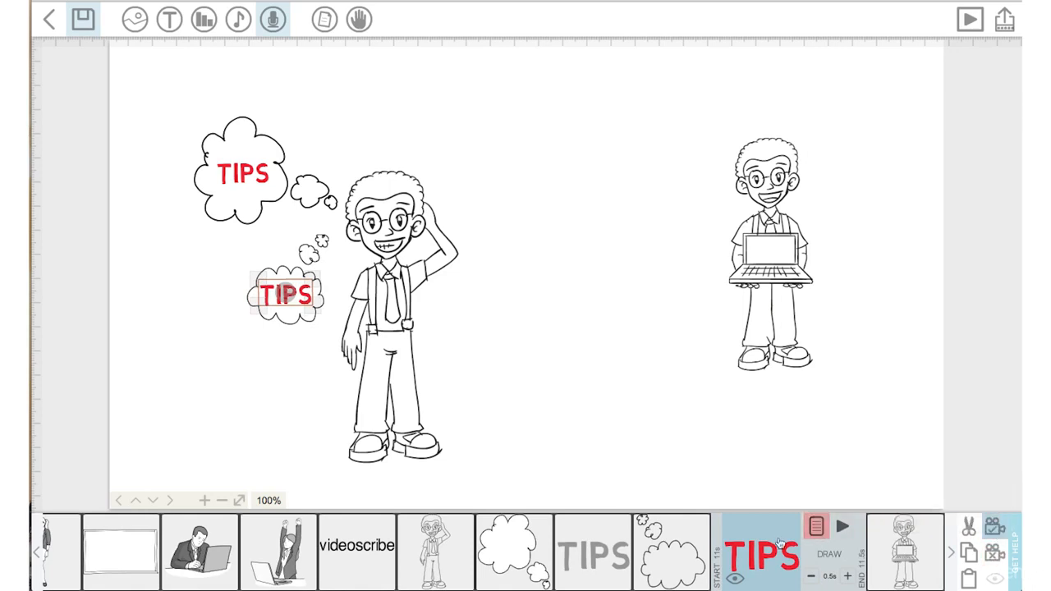
left_click(816, 527)
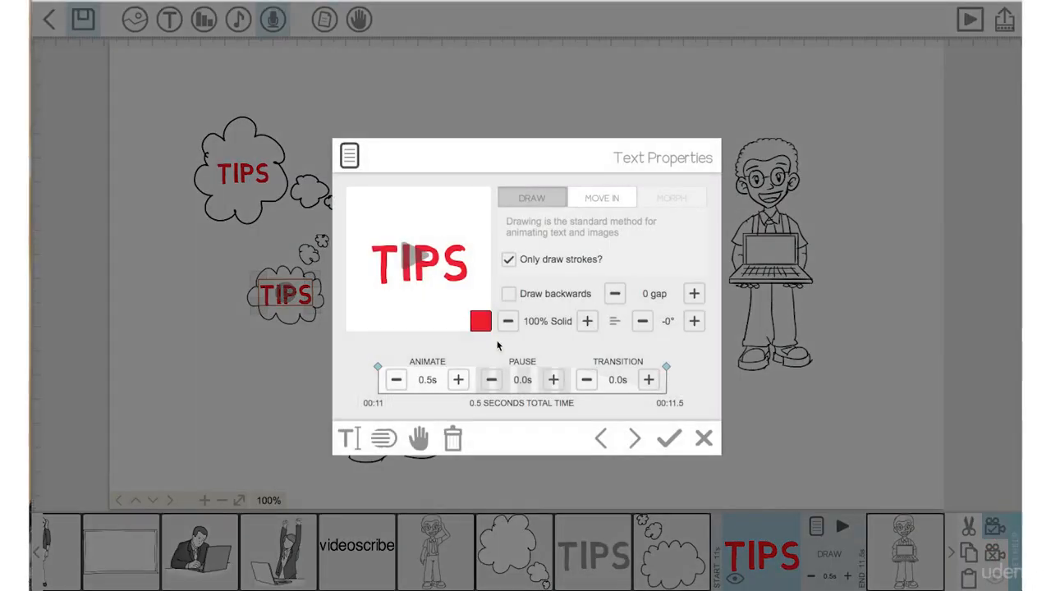
left_click(349, 437)
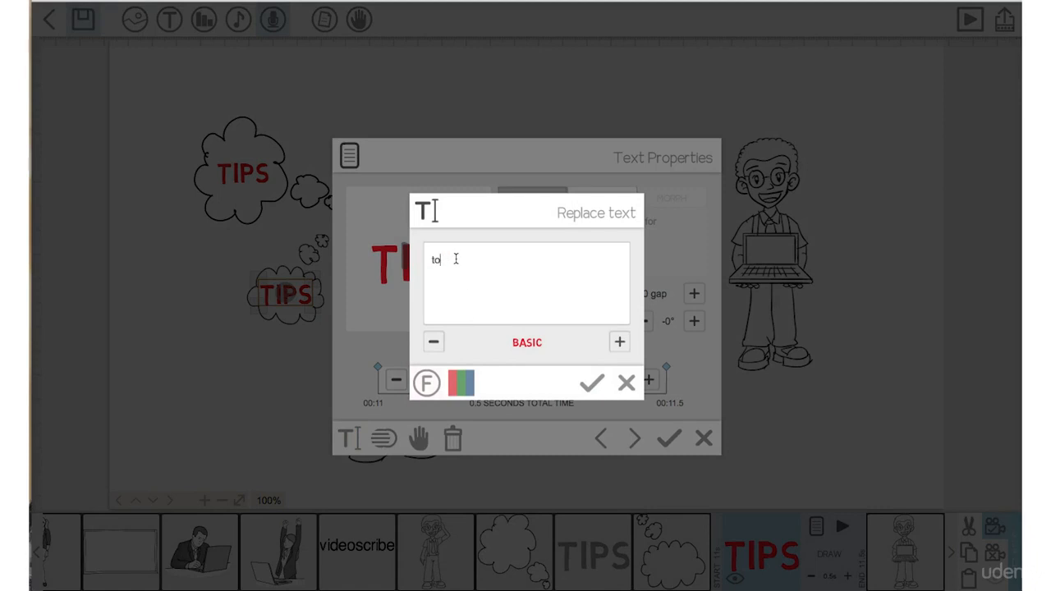
left_click(592, 383)
left_click(668, 441)
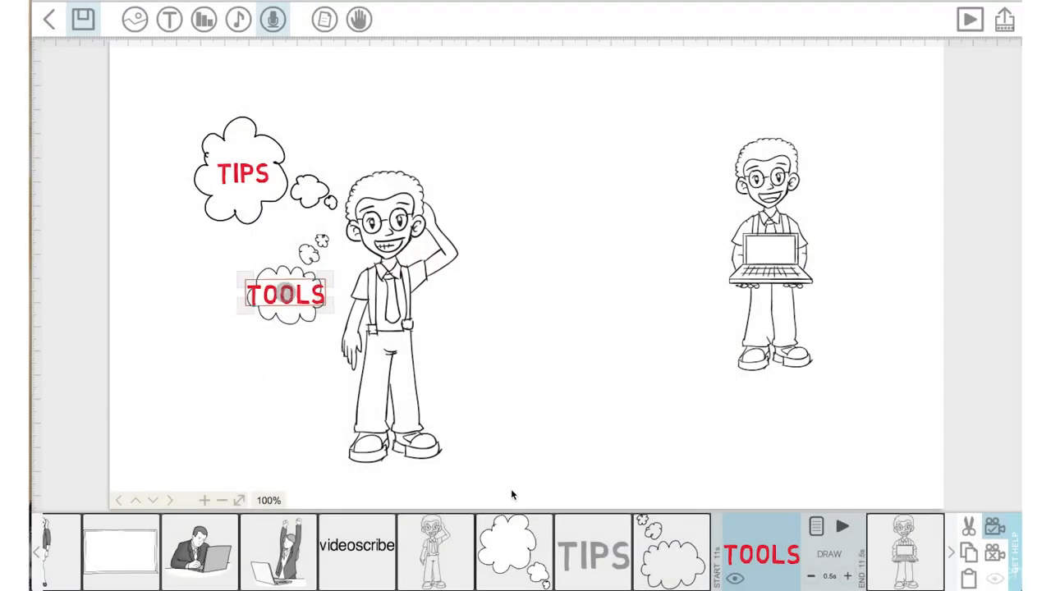
Enlarge the lower thought bubble so it surrounds the TOOLS text
left_click(679, 557)
left_click_drag(249, 335, 198, 344)
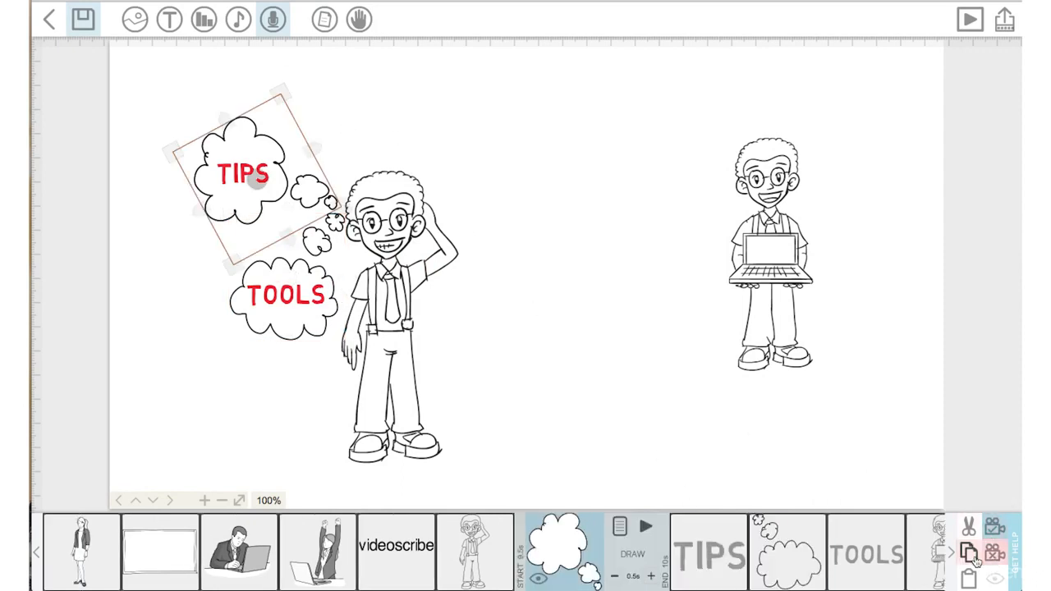
Duplicate the TIPS thought bubble and place the copy directly after the TOOLS text in the timeline
left_click(970, 554)
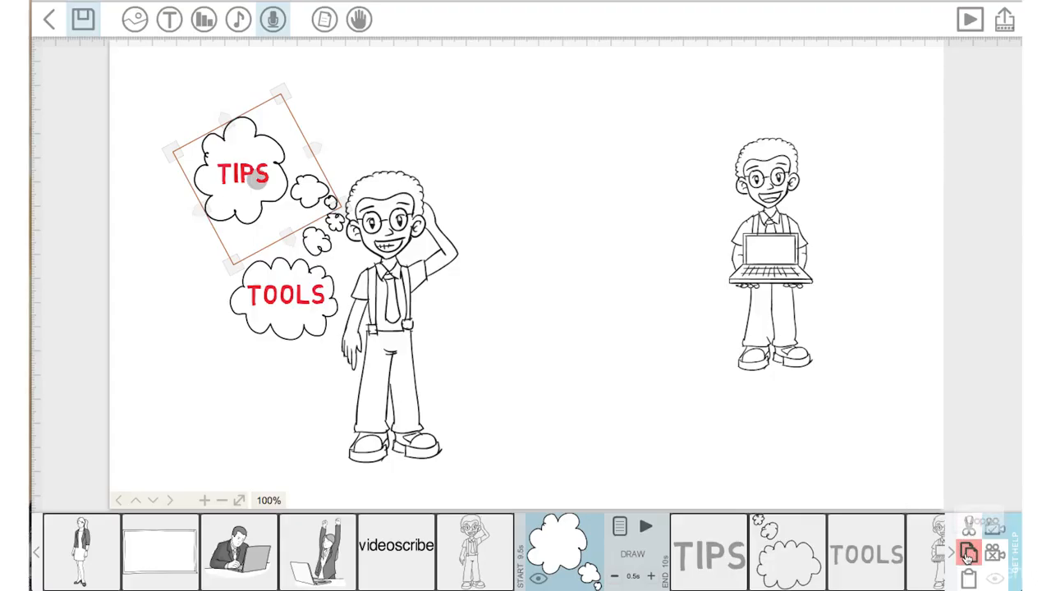
left_click(970, 578)
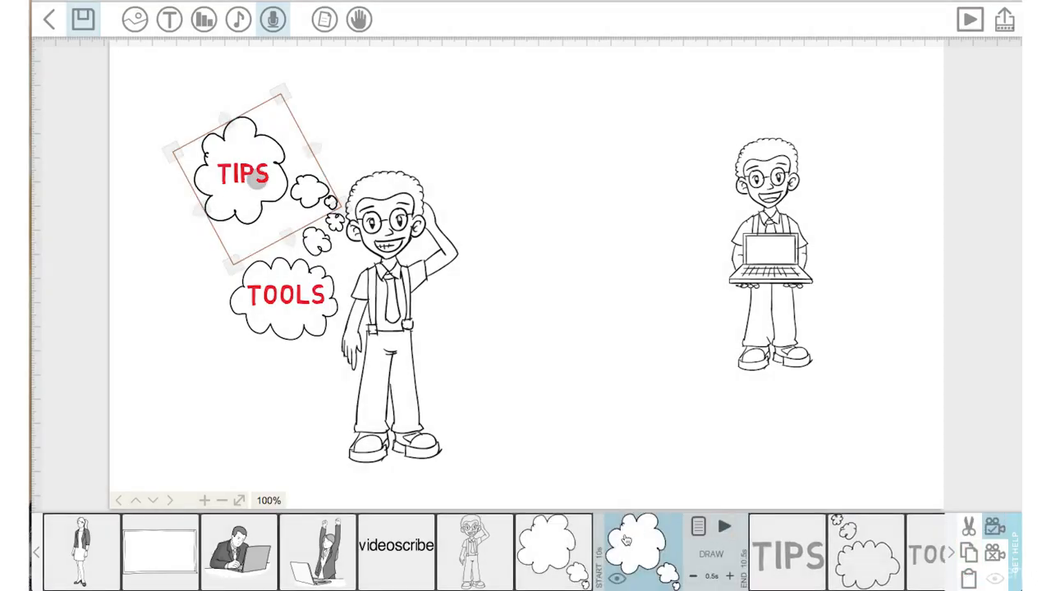
left_click_drag(857, 545, 866, 546)
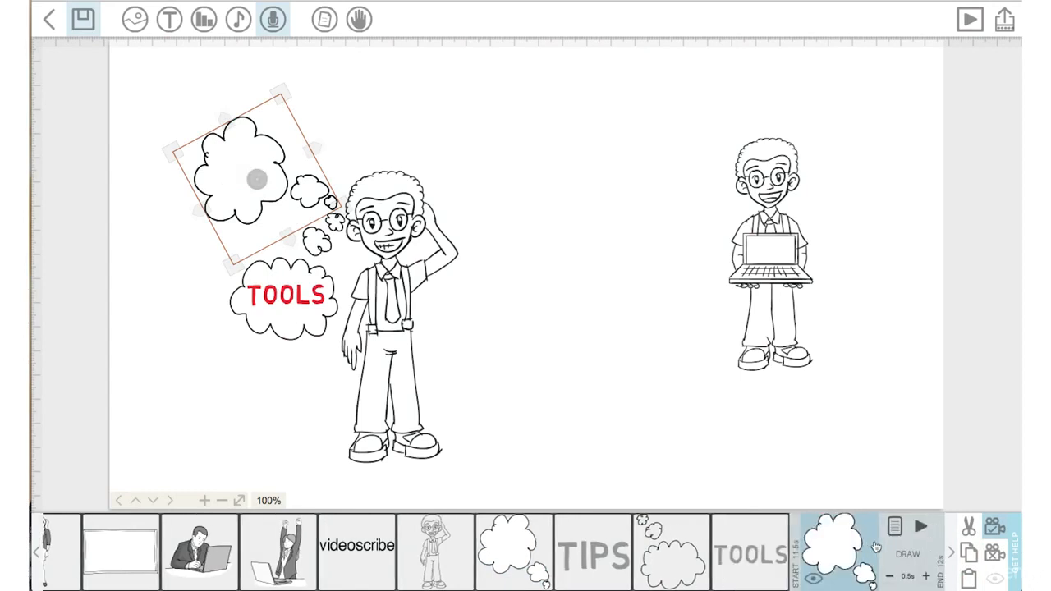
Move the copied thought bubble to the other side of the thinking boy's head and mirror it horizontally
left_click_drag(227, 197, 448, 178)
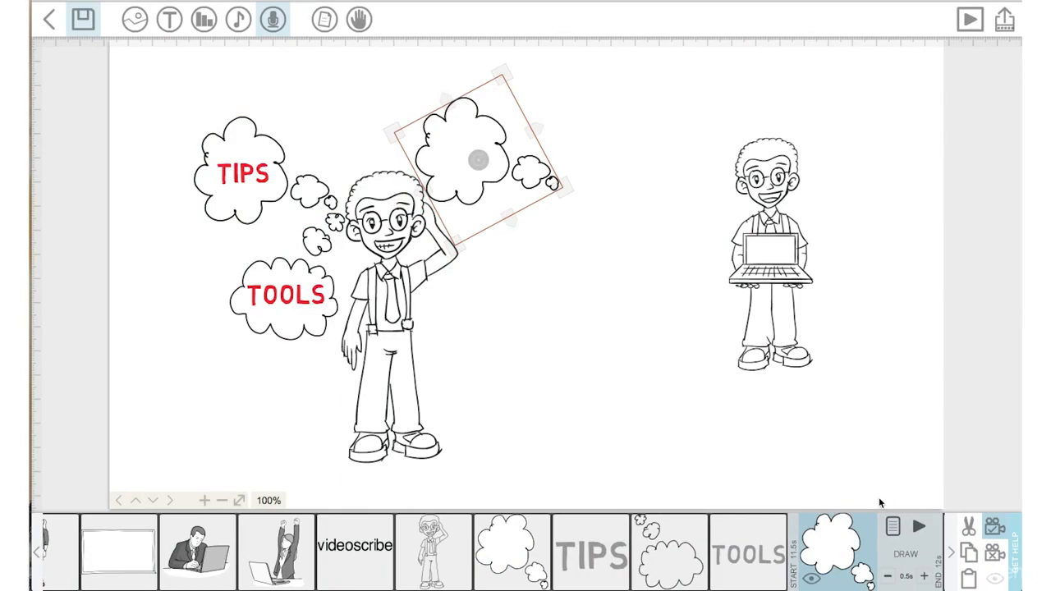
left_click(893, 526)
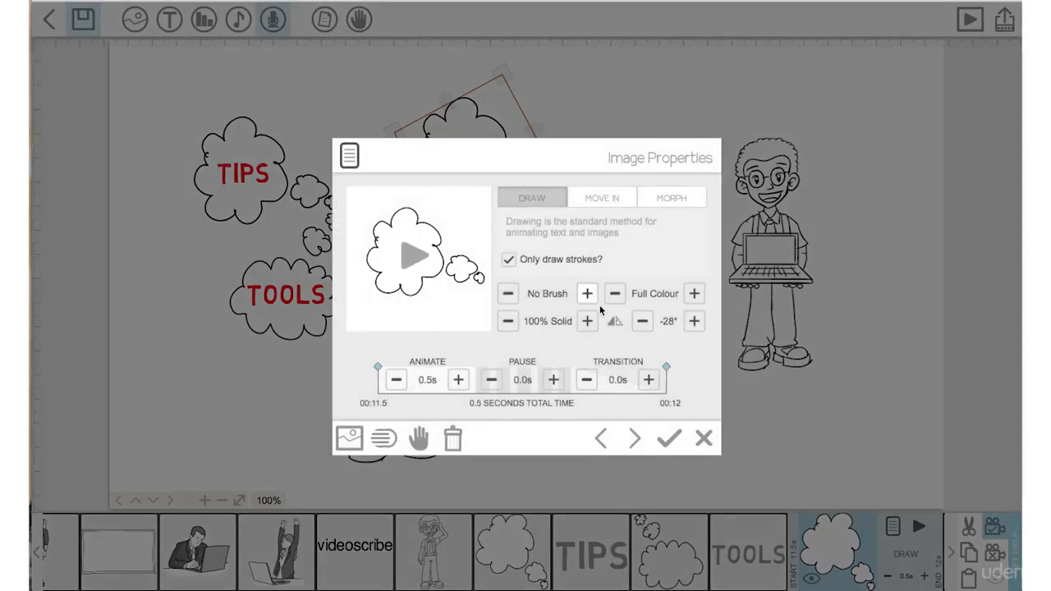
left_click(615, 323)
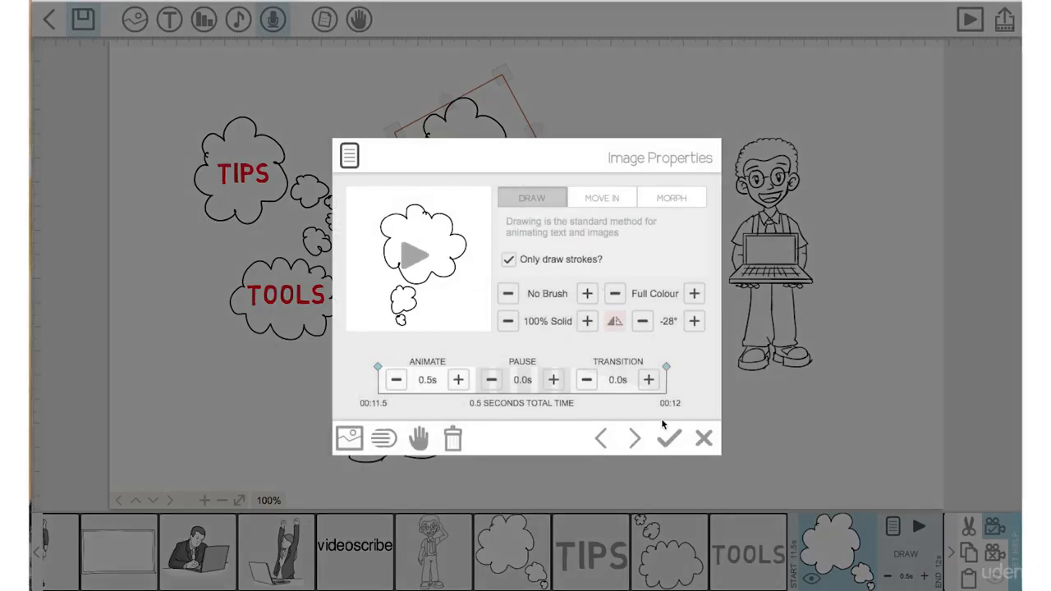
left_click(667, 441)
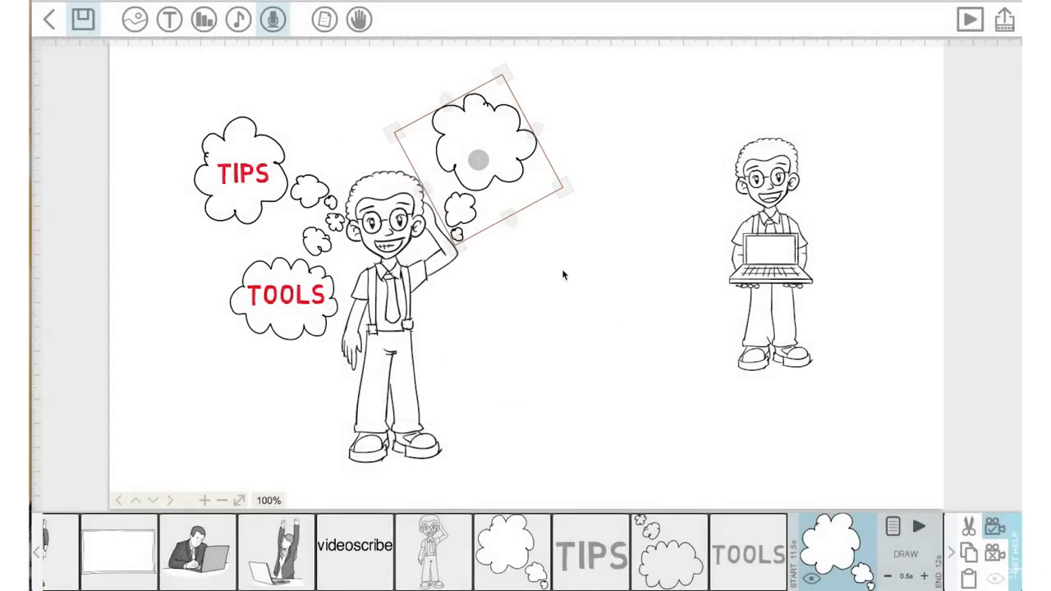
Rotate and position the mirrored bubble so its small puffs lead to the boy's head, and set its camera to the current canvas position
left_click_drag(485, 168, 547, 202)
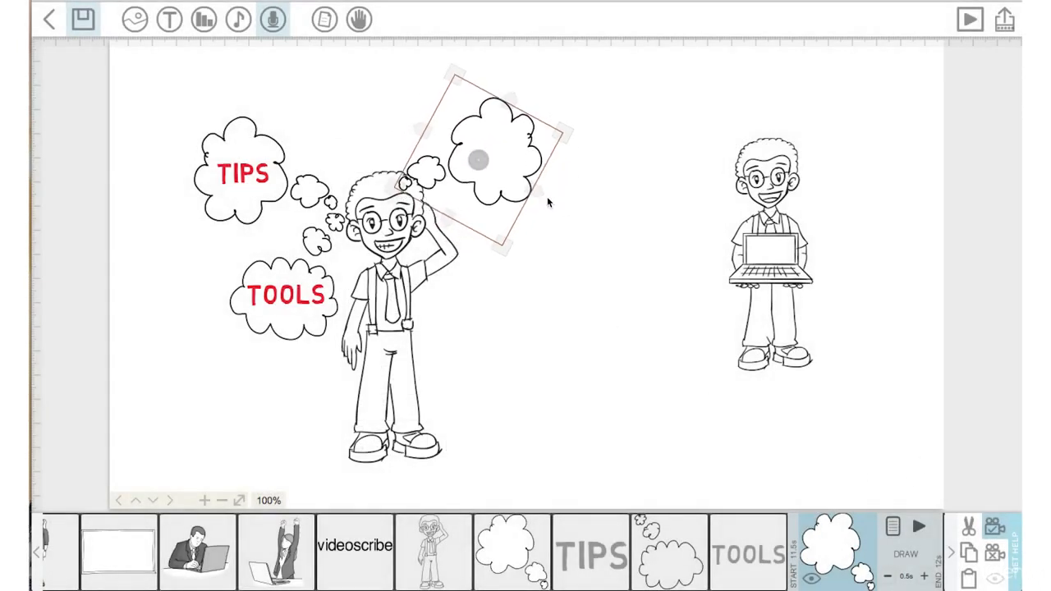
left_click_drag(462, 183, 441, 155)
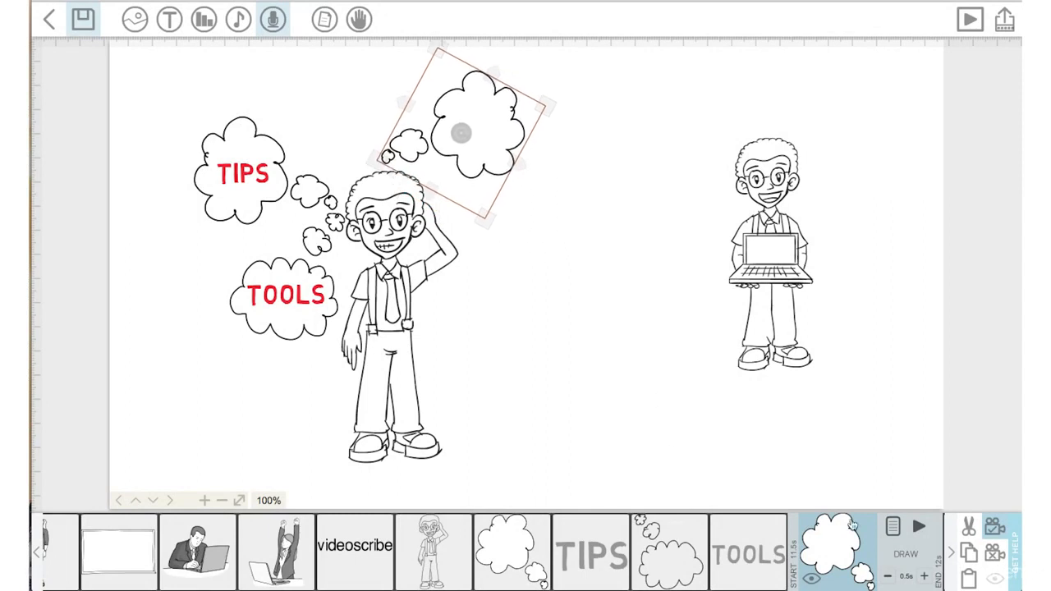
left_click(995, 527)
Duplicate the TOOLS text and place the copy directly after the third thought bubble in the timeline
left_click(761, 548)
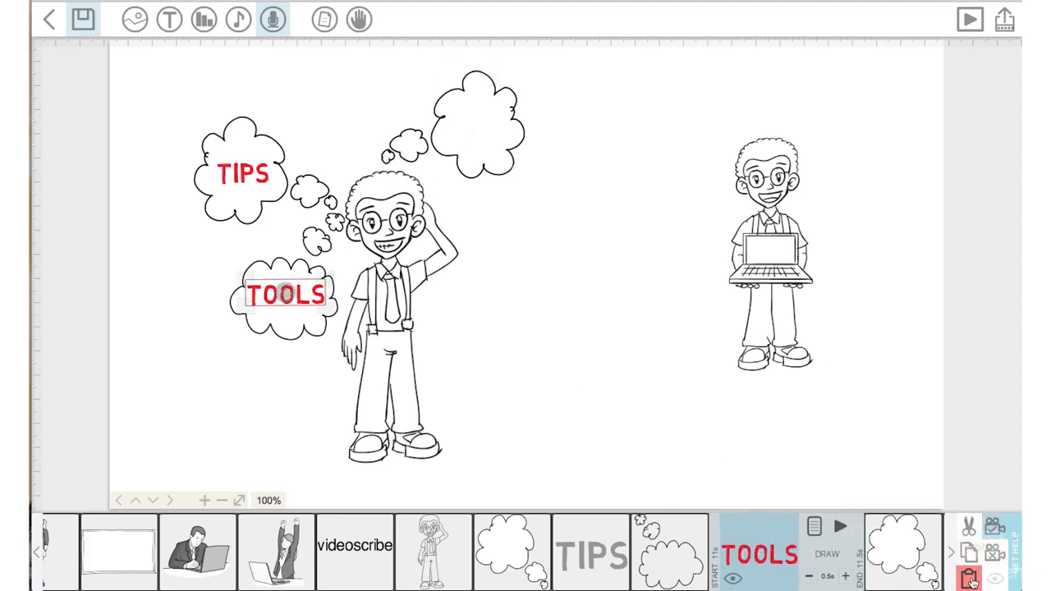
left_click(971, 579)
mouse_move(833, 557)
left_mouse_down()
mouse_move(915, 560)
mouse_move(765, 572)
mouse_move(825, 568)
left_mouse_up()
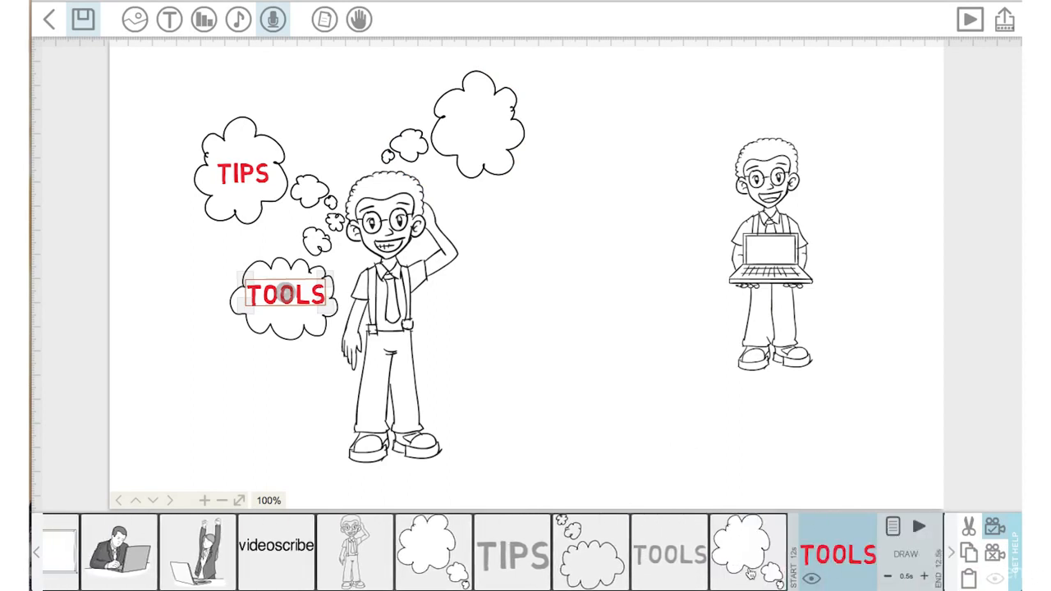
Replace the text of the TOOLS copy with "tricks"
left_click(892, 530)
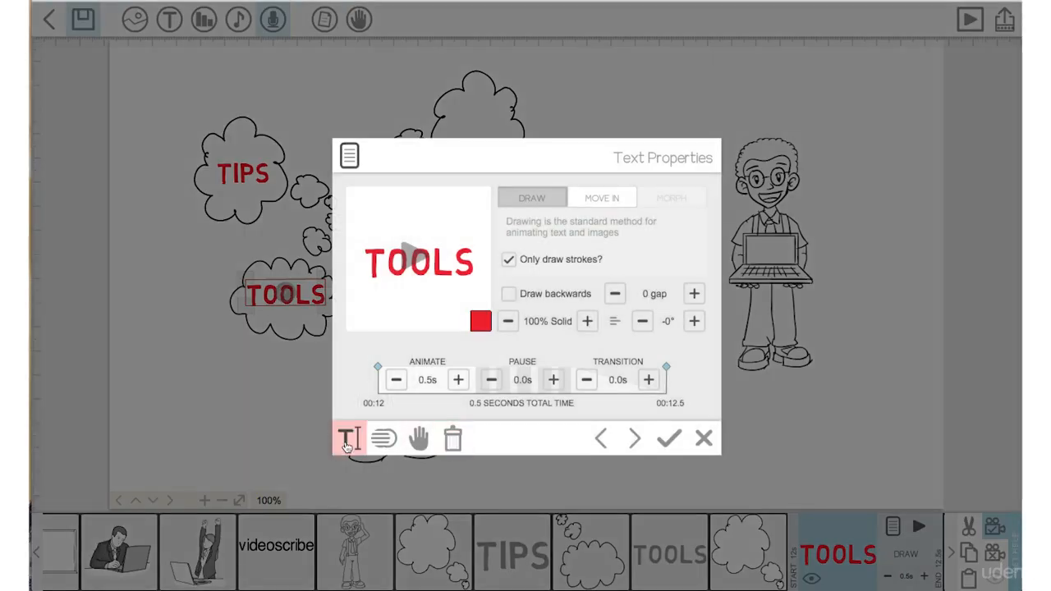
left_click(346, 441)
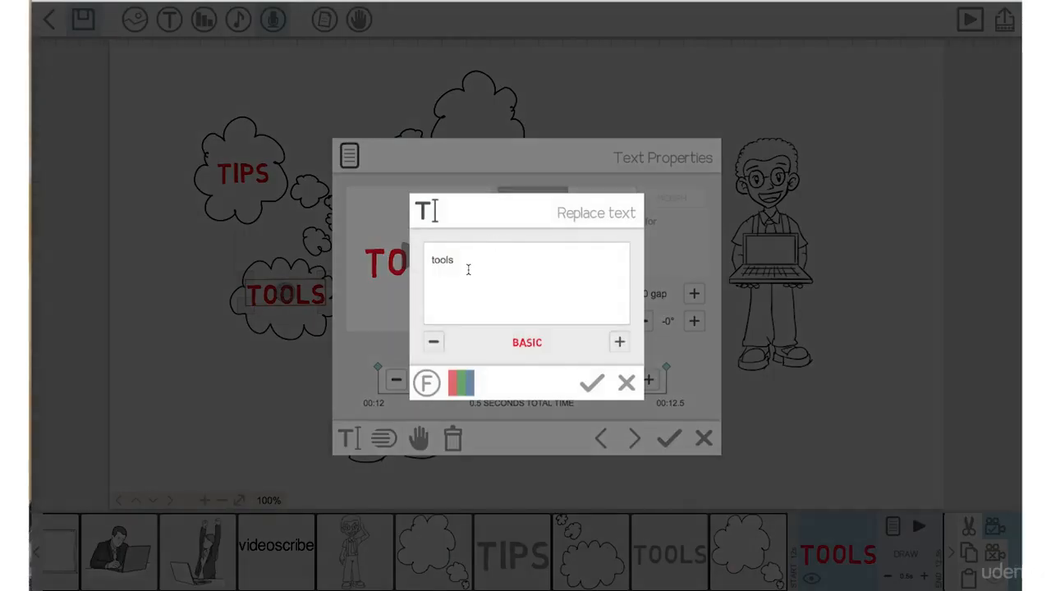
type("ricks")
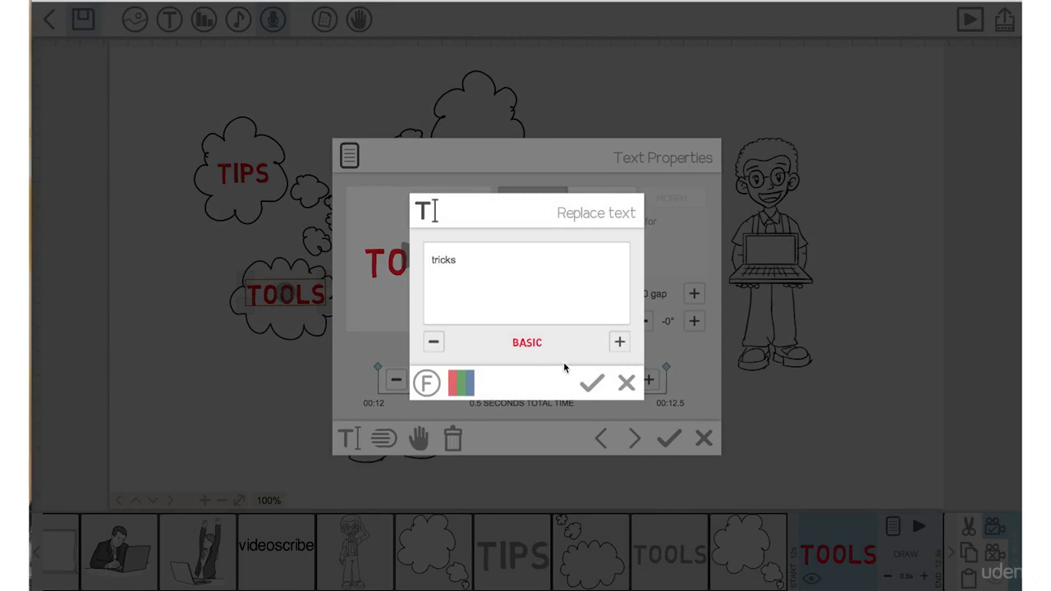
left_click(591, 383)
left_click(668, 437)
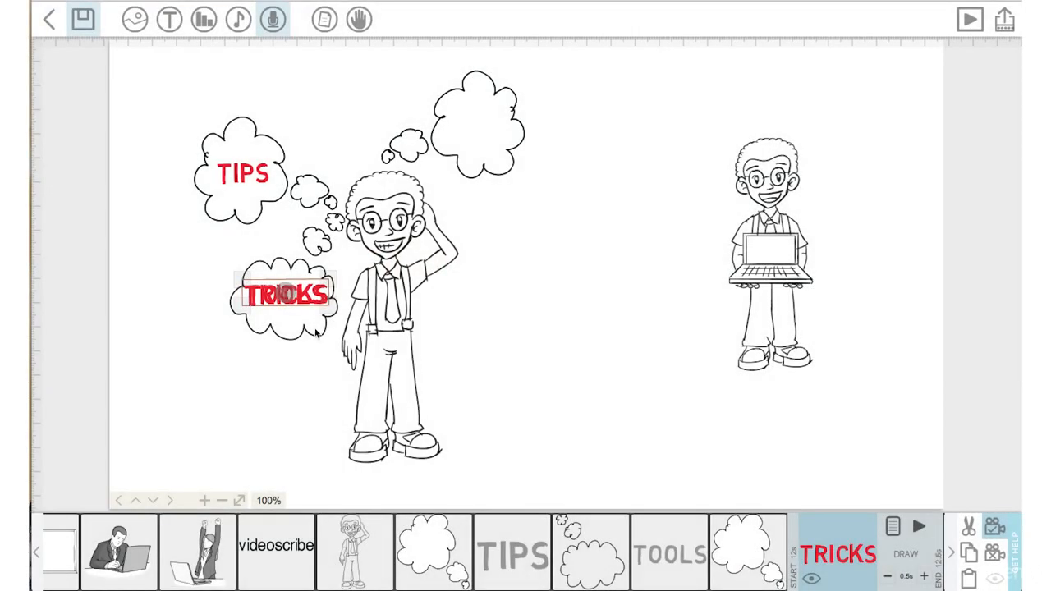
Move the TRICKS text into the empty third thought bubble and set its camera to the current canvas position
left_click_drag(260, 302, 450, 135)
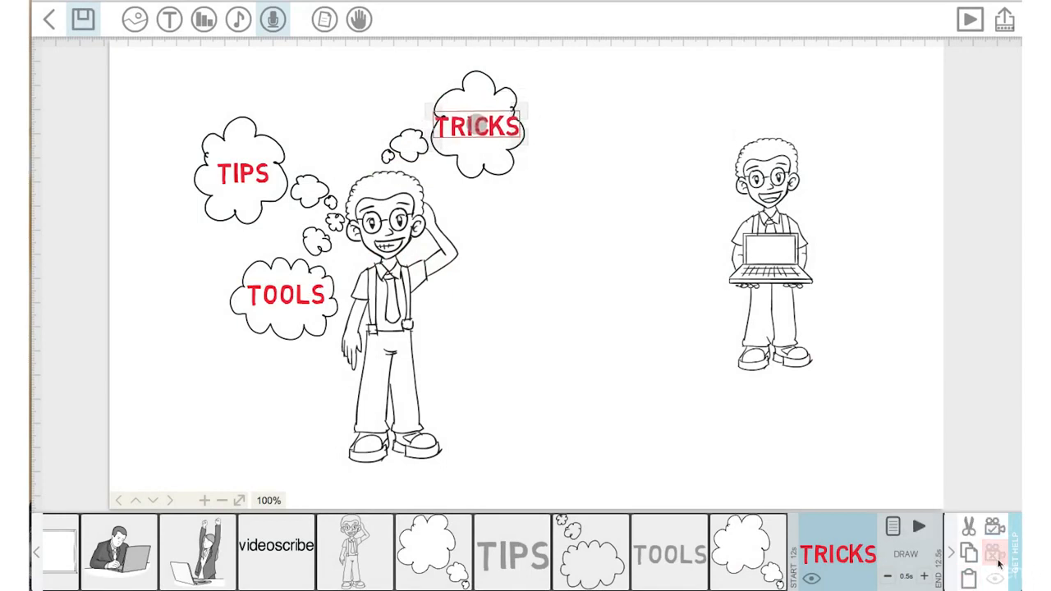
left_click(994, 532)
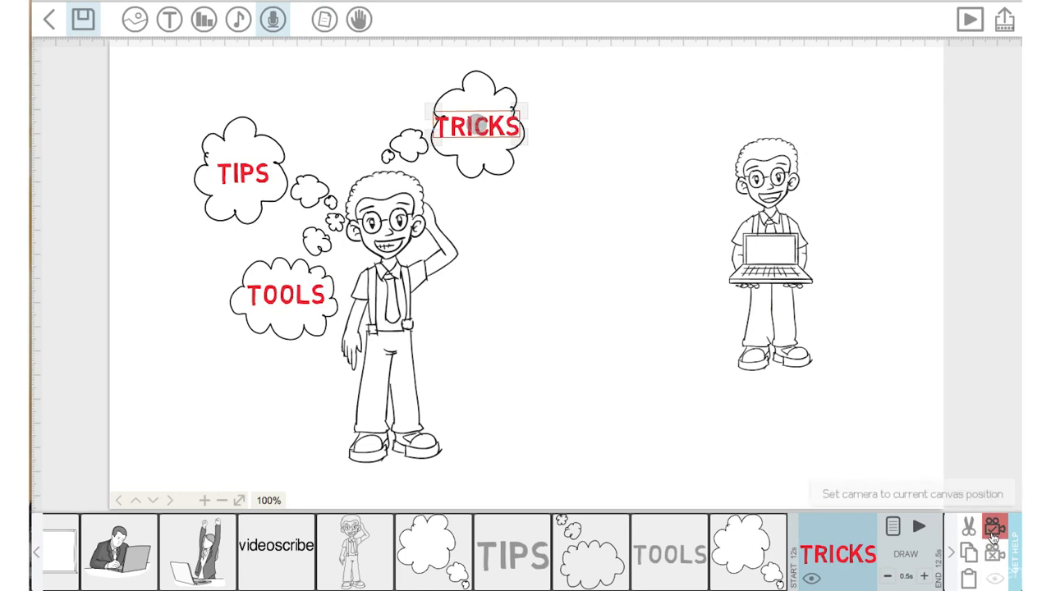
Enlarge the third thought bubble around the TRICKS text, nudge it into place and set its camera to the current canvas position
left_click(757, 548)
left_click_drag(484, 223, 492, 233)
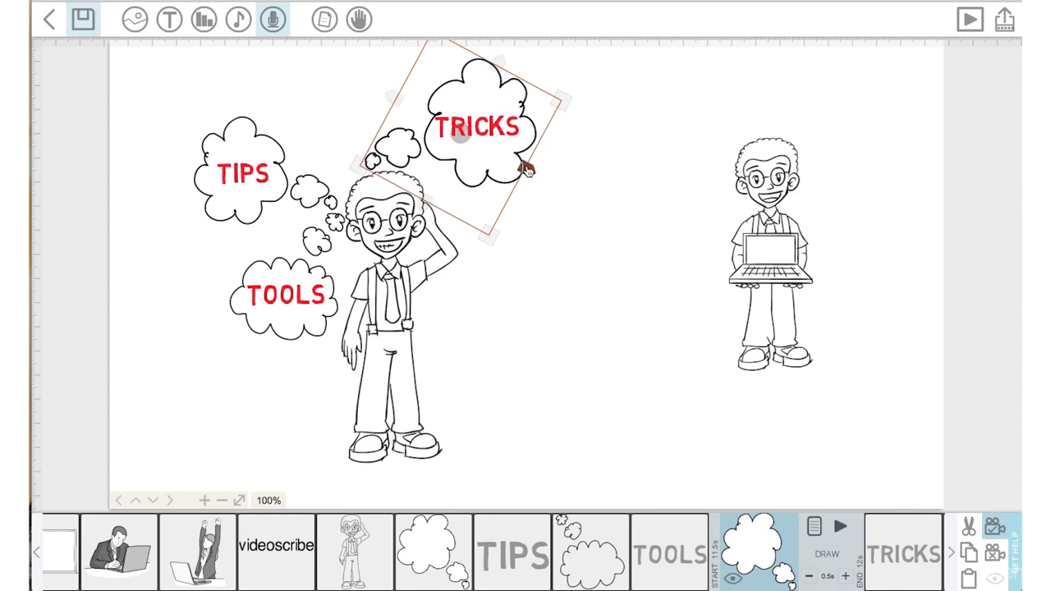
left_click_drag(525, 168, 533, 171)
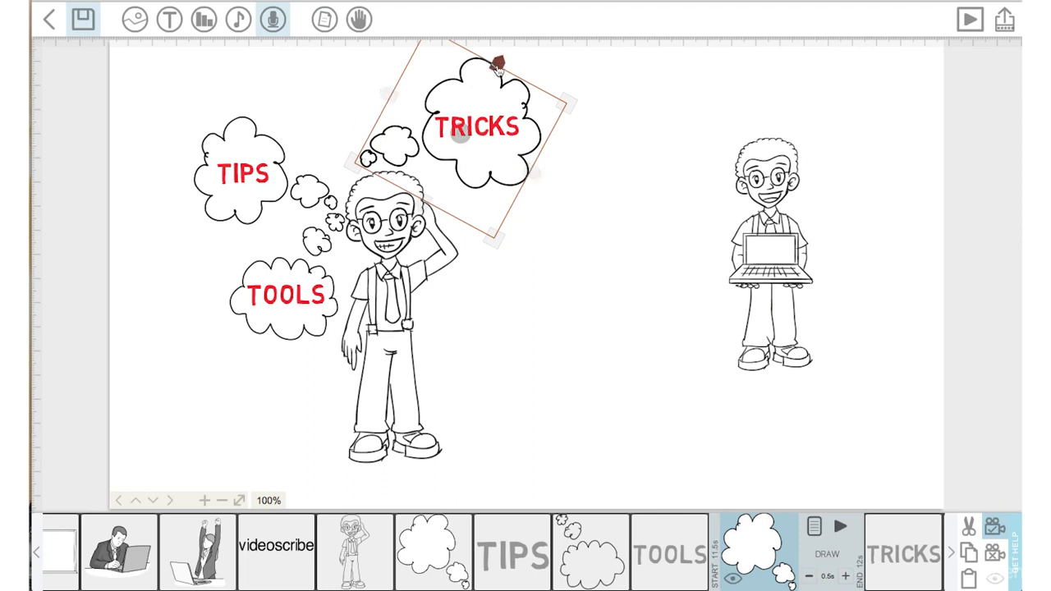
left_click_drag(460, 87, 458, 85)
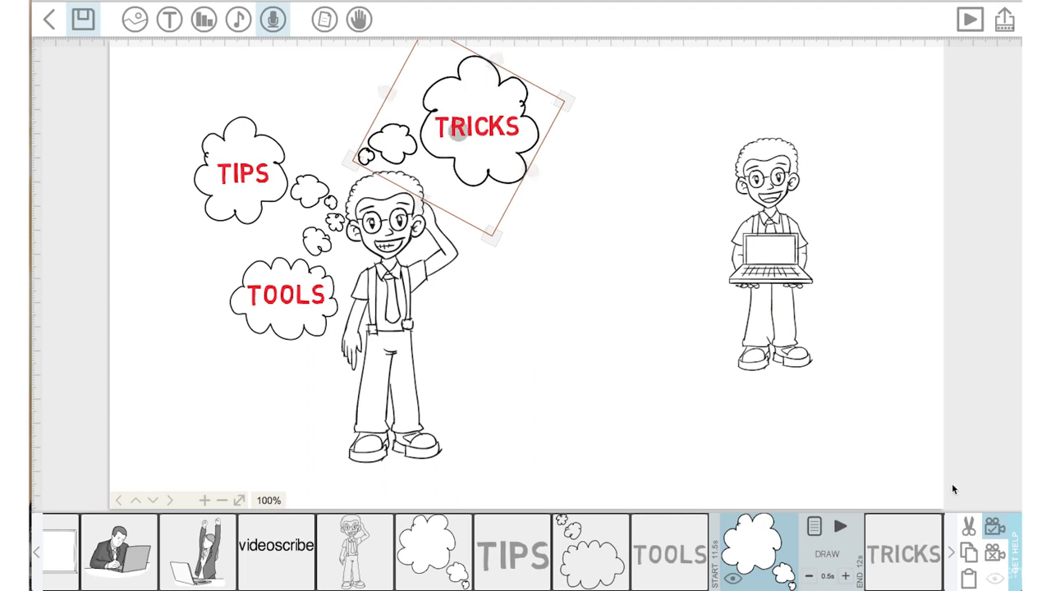
left_click(991, 532)
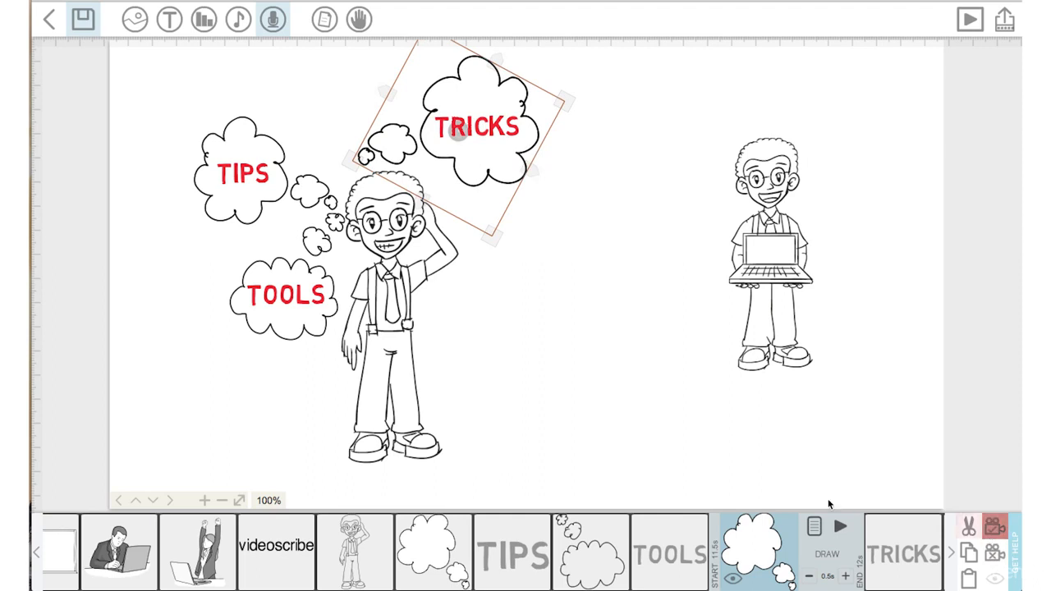
left_click(675, 428)
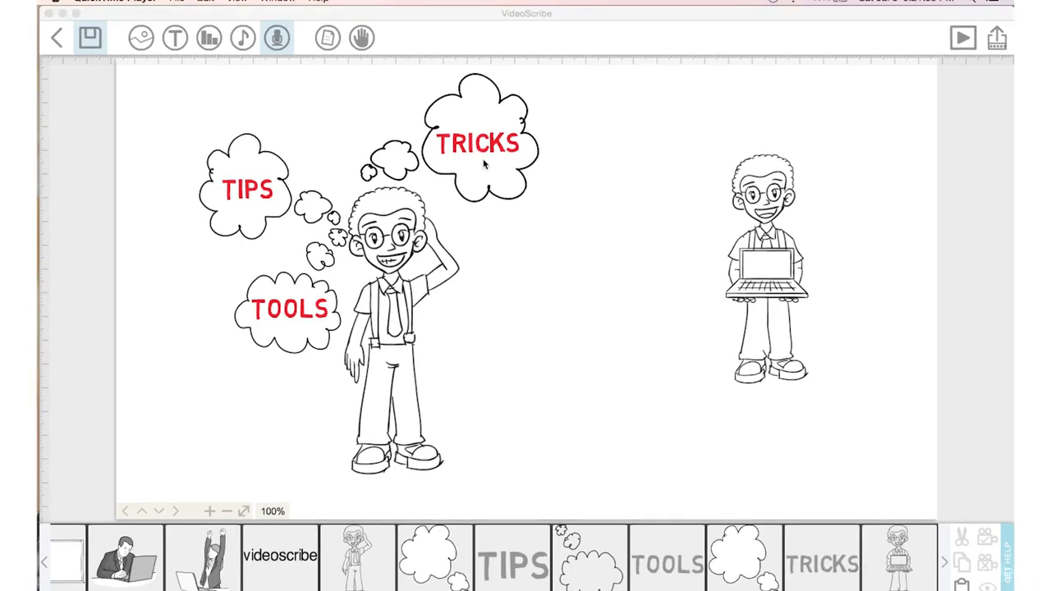
Enlarge the laptop boy to about the thinking boy's height and move him closer, with their feet level
left_click(739, 256)
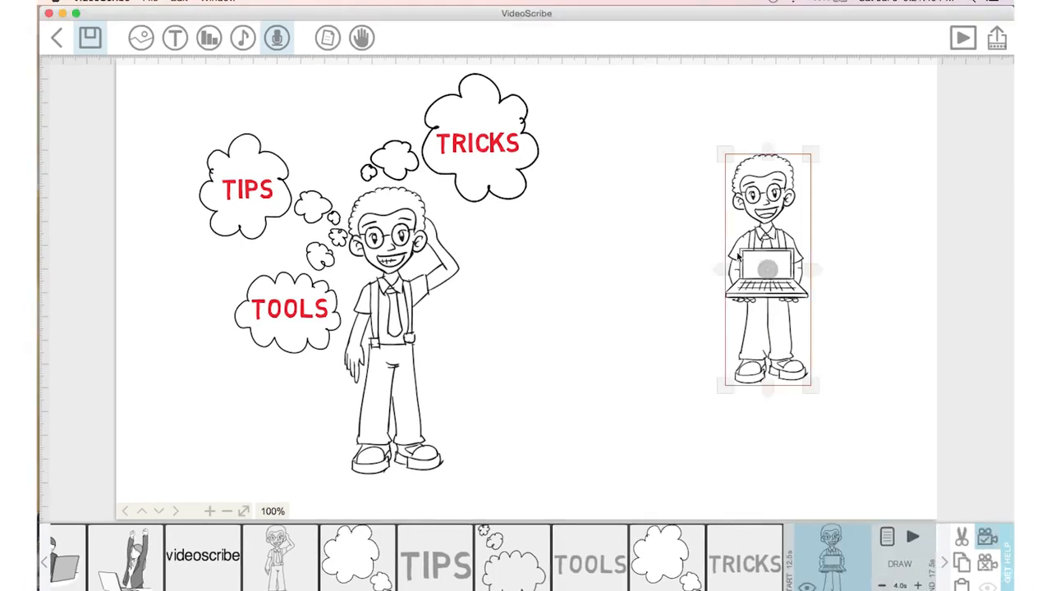
left_click_drag(717, 382, 696, 443)
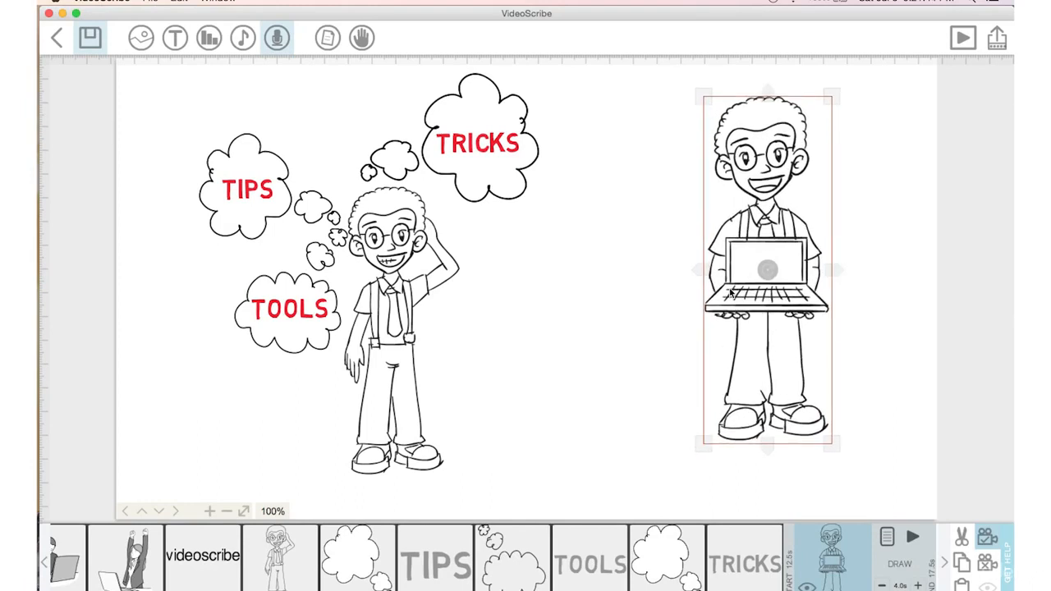
left_click_drag(730, 300, 637, 329)
left_click_drag(609, 133, 615, 187)
left_click_drag(623, 228, 611, 180)
left_click_drag(672, 262, 672, 255)
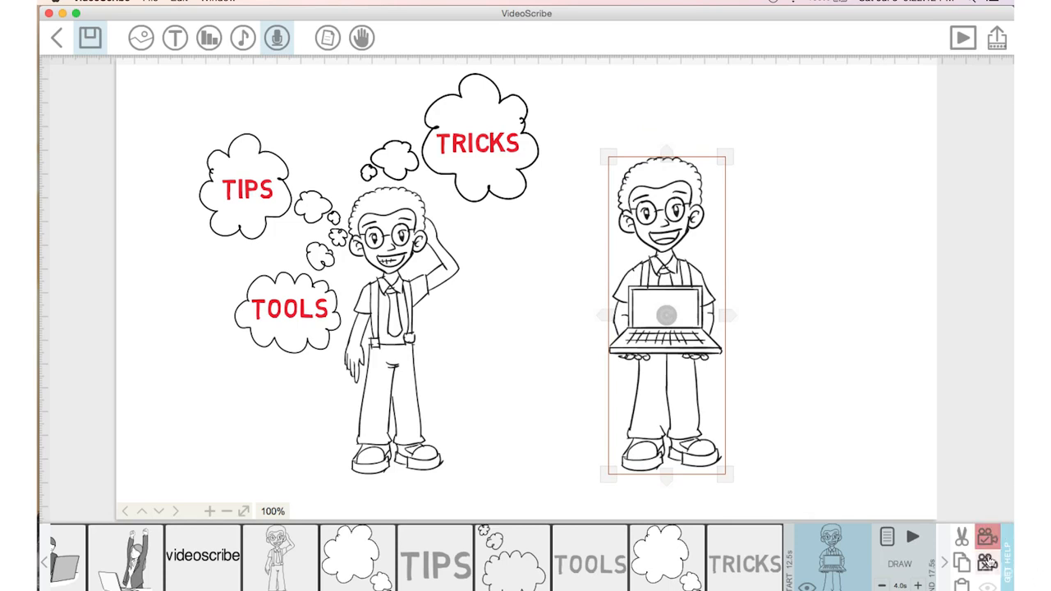
Set the laptop boy's camera to the current canvas position and his draw time to 2.0 s
left_click(987, 538)
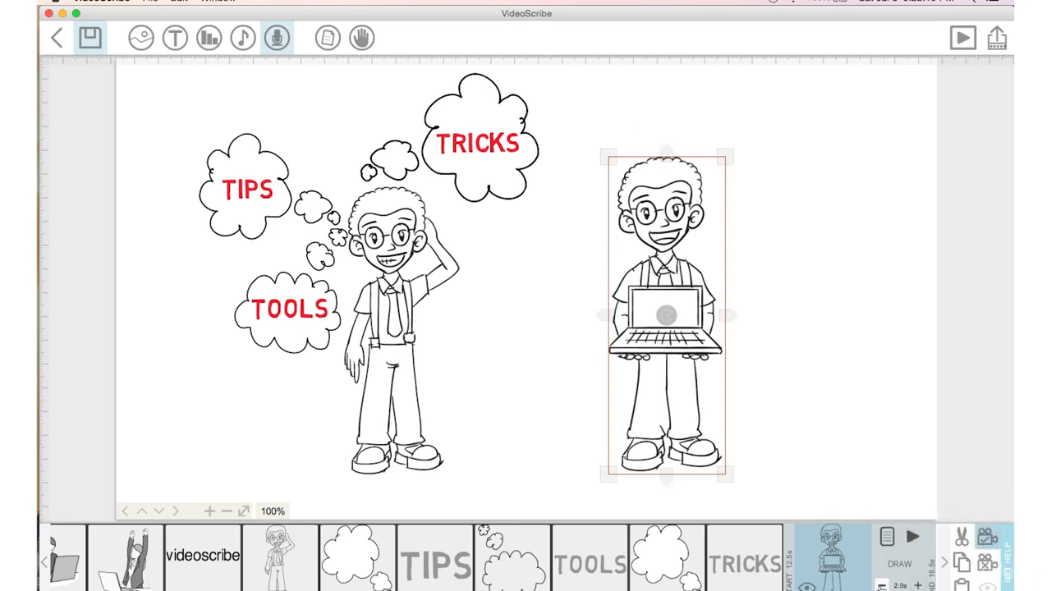
left_click(528, 256)
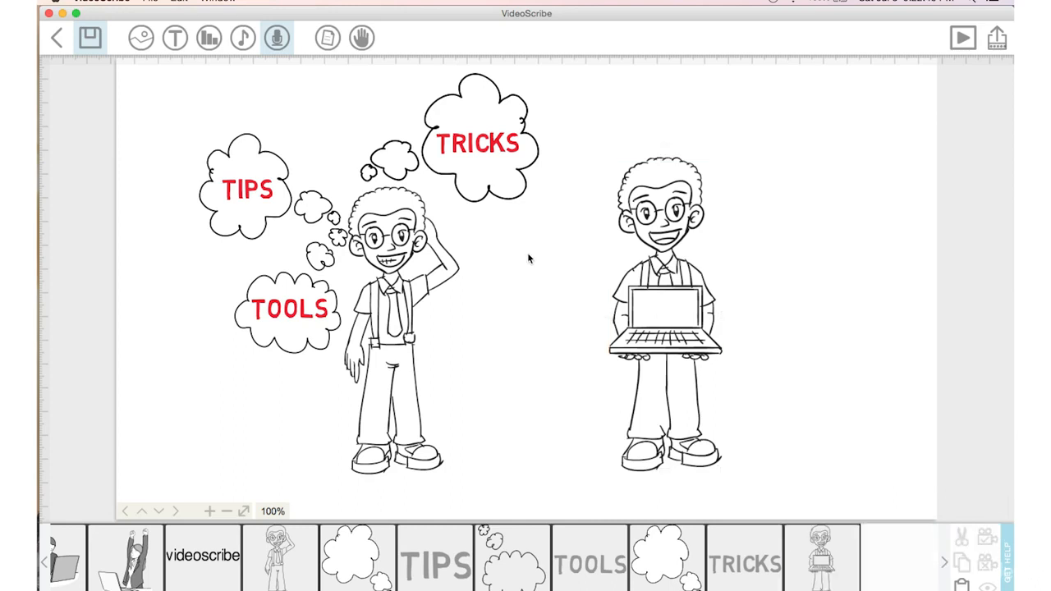
Open the image library for adding another image to the scene
left_click(141, 43)
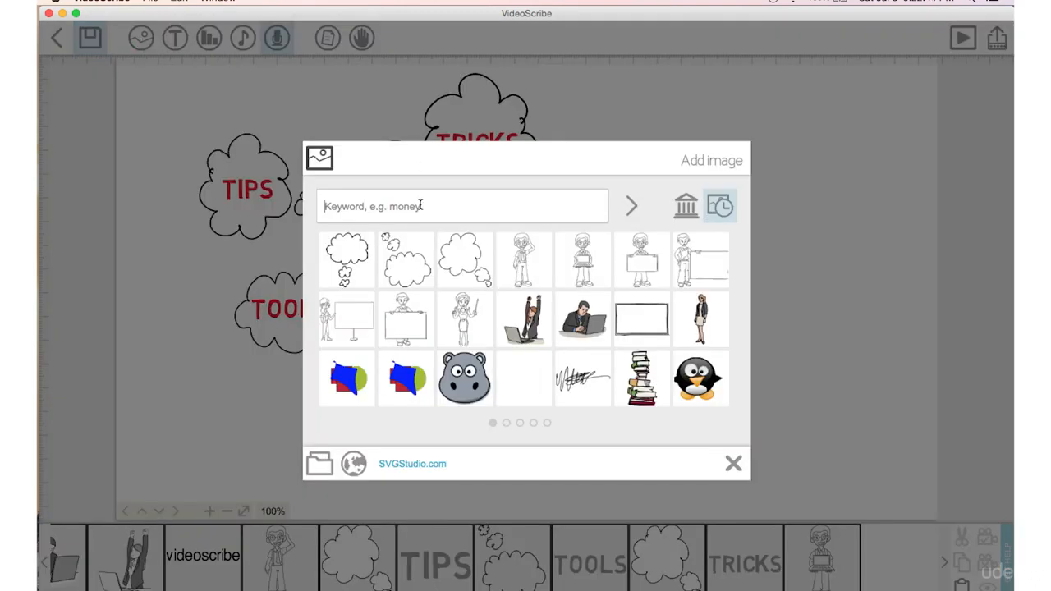